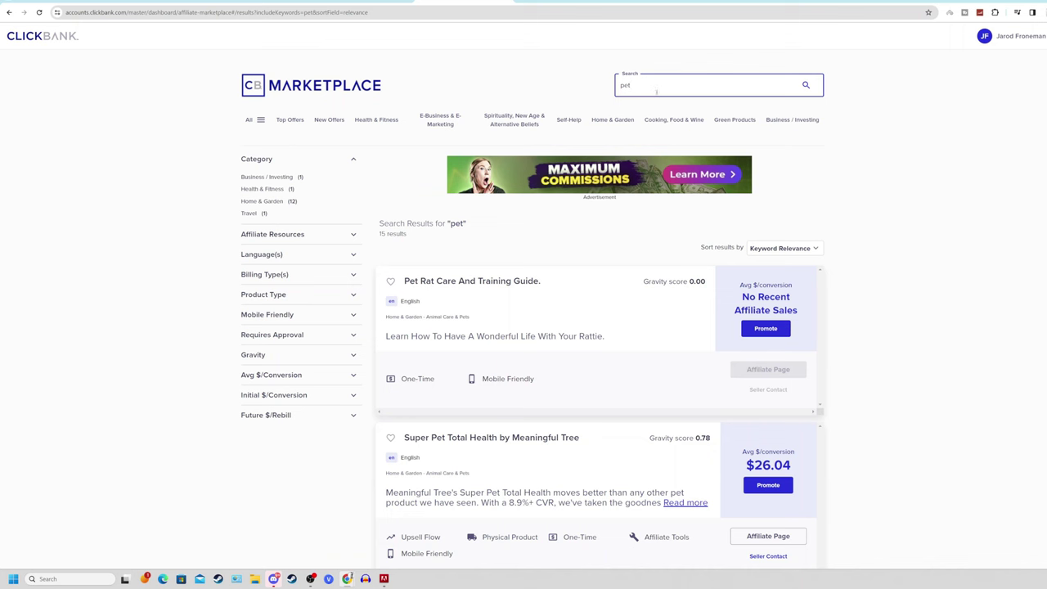
- Browse the pet search results, open the Super Pet Total Health by Meaningful Tree sales page and look through it
scroll(628, 148, down, 1)
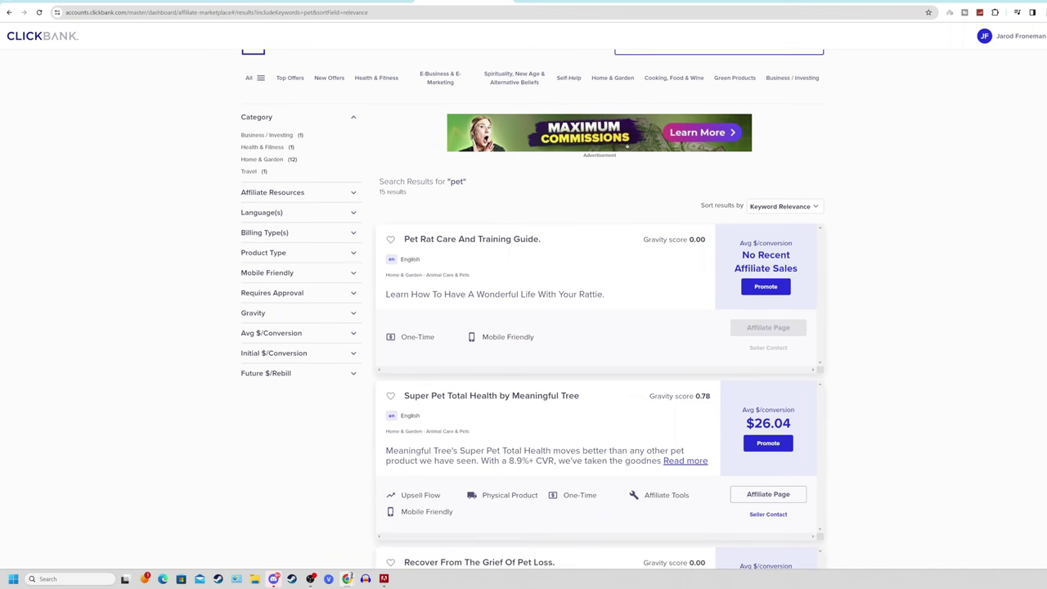
scroll(613, 147, down, 4)
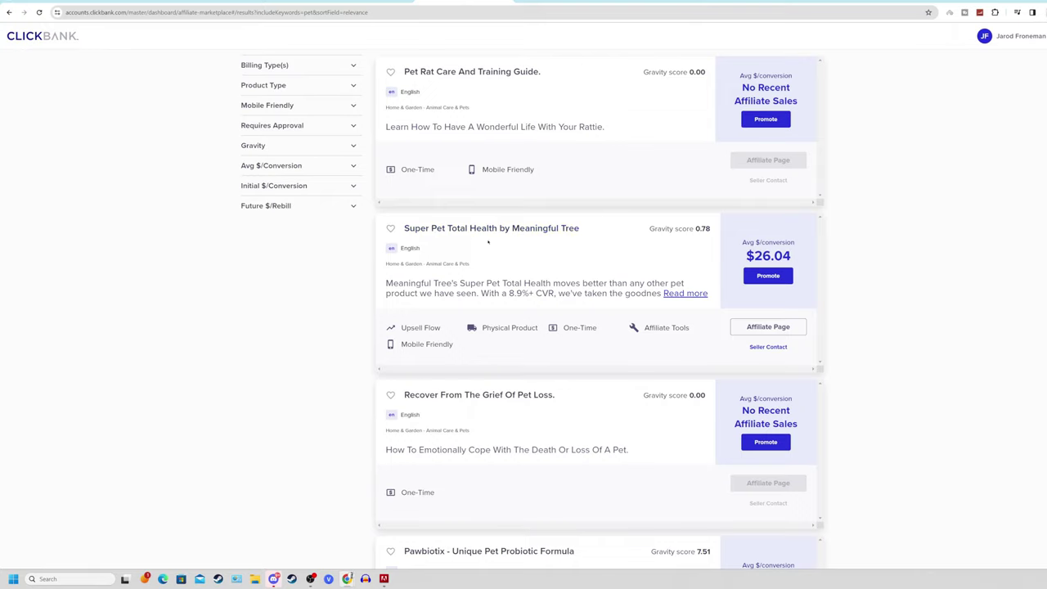
click(469, 230)
scroll(1031, 147, down, 20)
scroll(1033, 186, down, 7)
scroll(919, 217, down, 10)
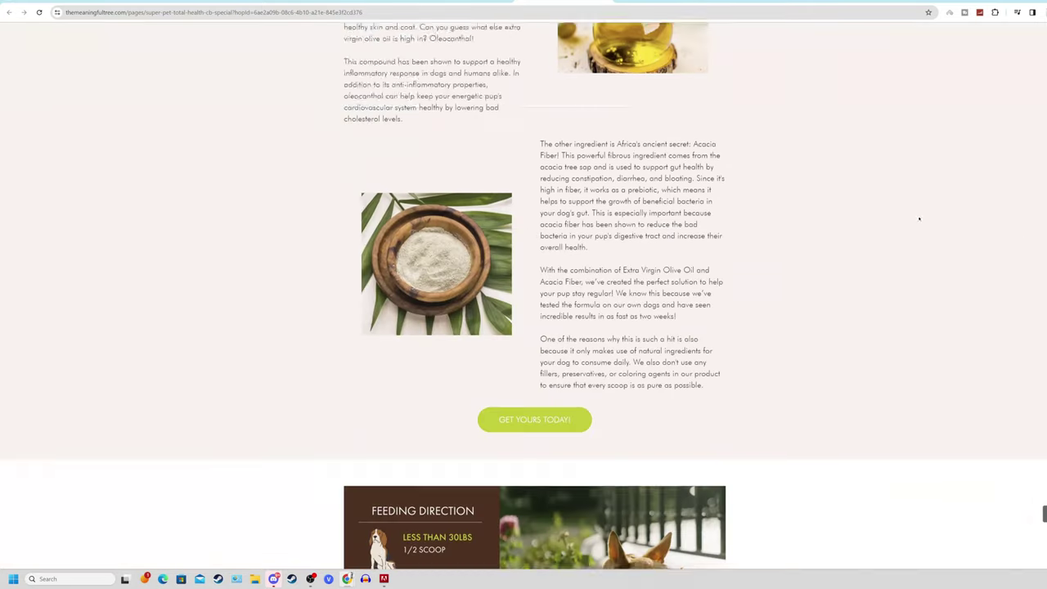
- Go to the bundle pricing on the Super Pet Total Health page and dismiss the VIP list pop-up
scroll(411, 212, up, 4)
click(534, 257)
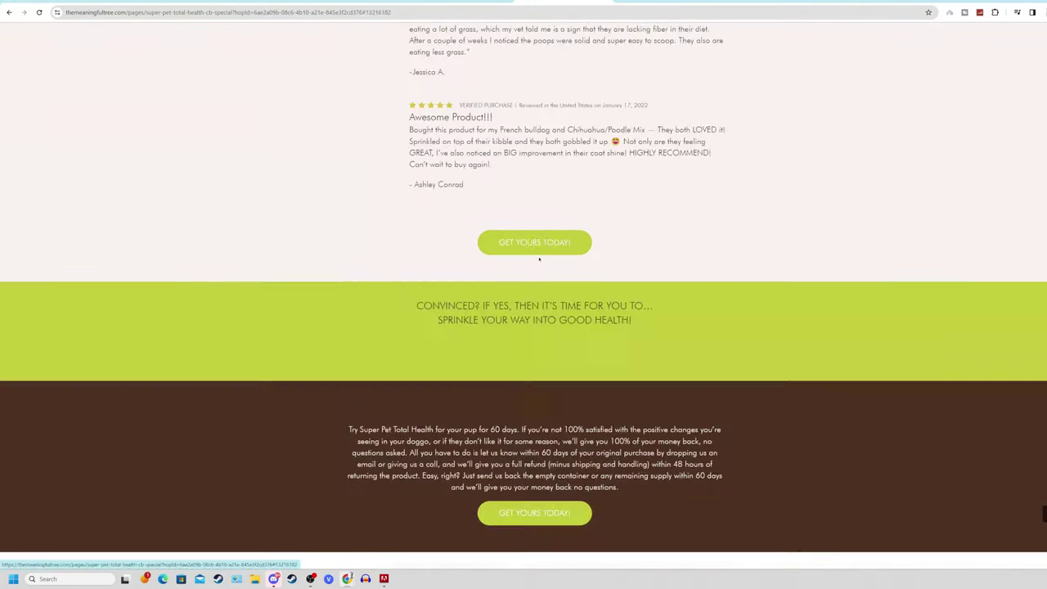
scroll(599, 262, up, 1)
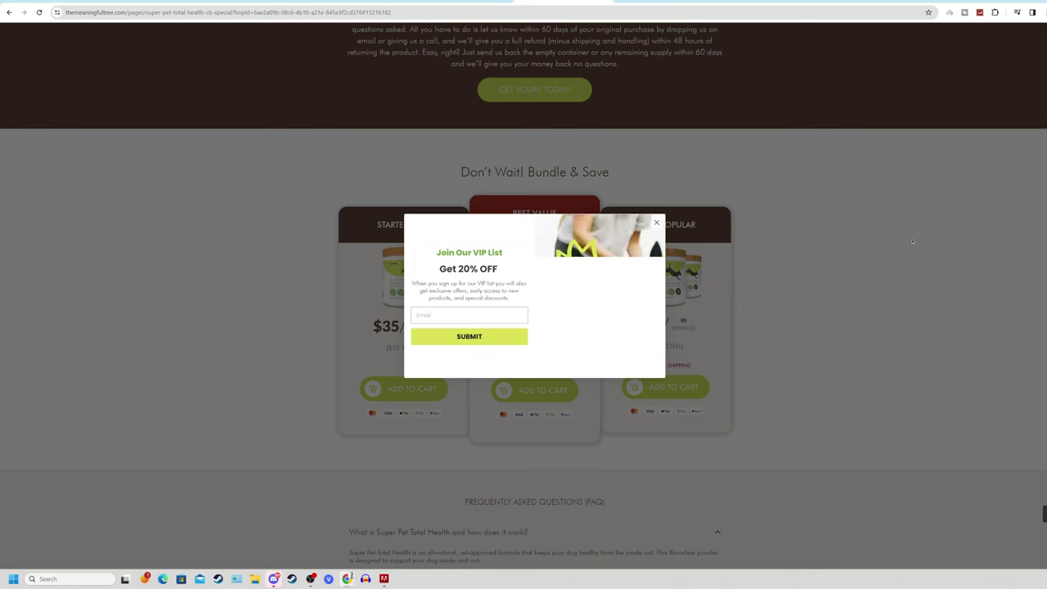
click(655, 222)
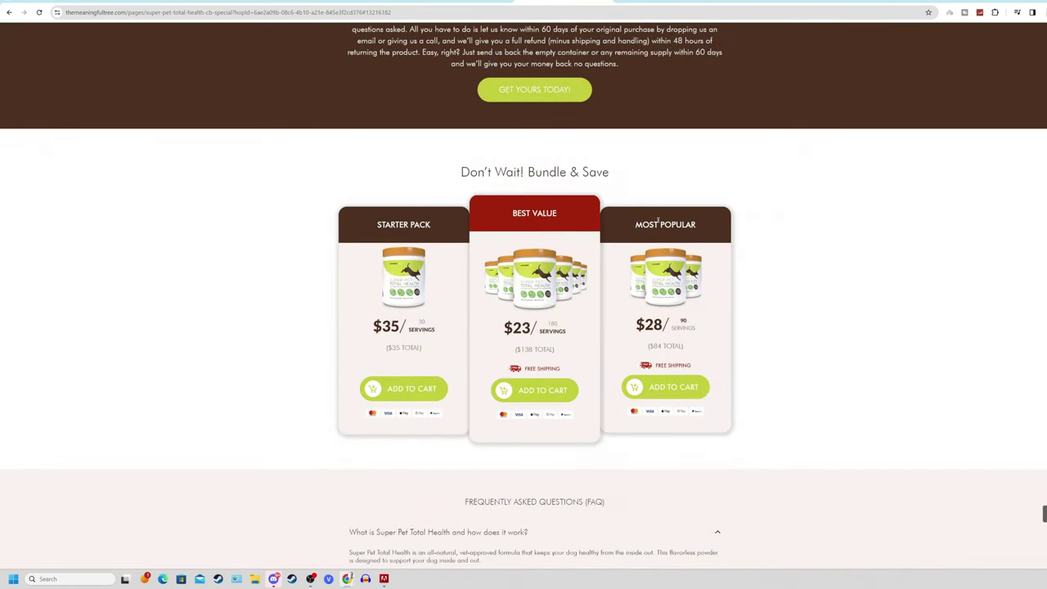
- Close the product page and check the monthly views on PetLab Co's Pinterest profile
key(ctrl+w)
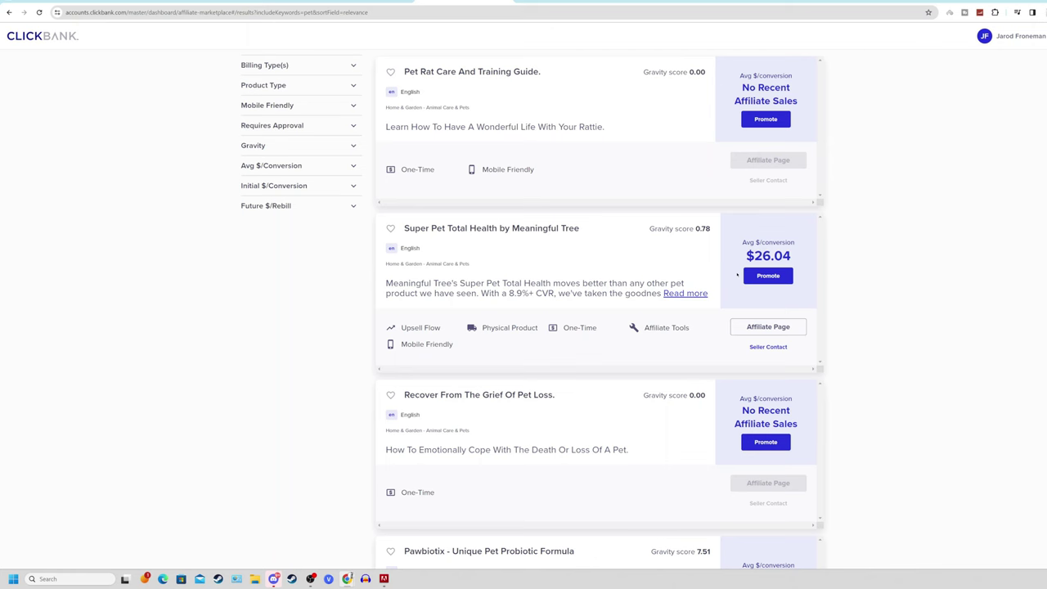
key(ctrl+w)
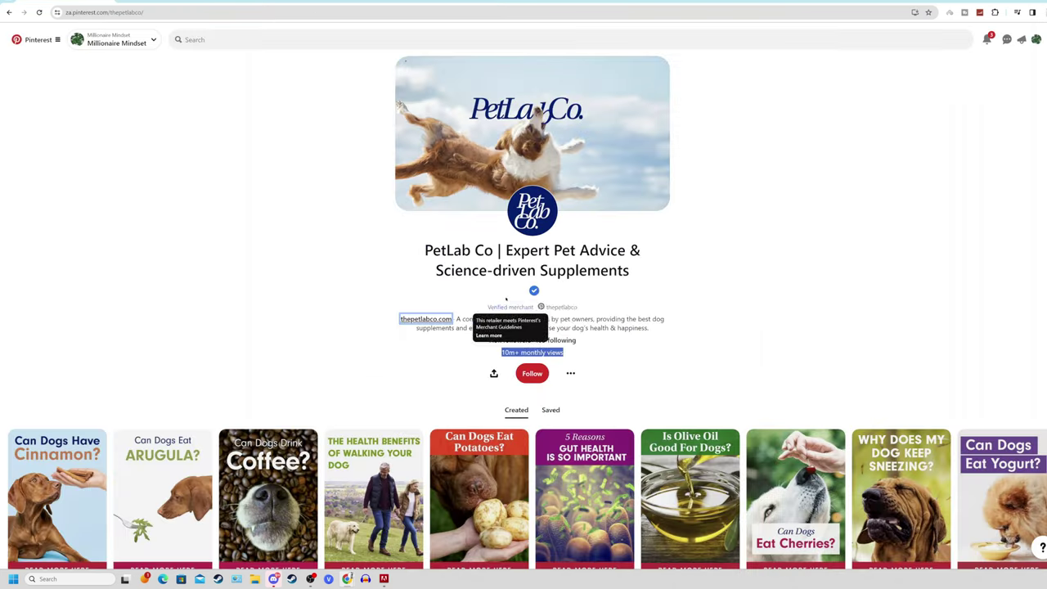
click(516, 352)
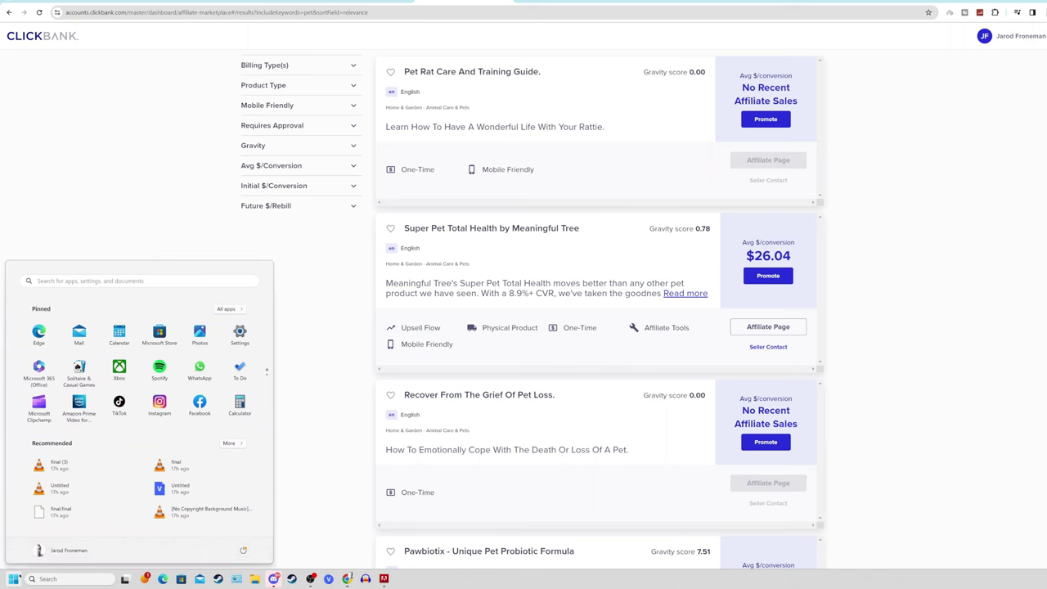
- Switch to Calculator and work out the earnings from 100 sales at 26 each
text(calc)
key(Return)
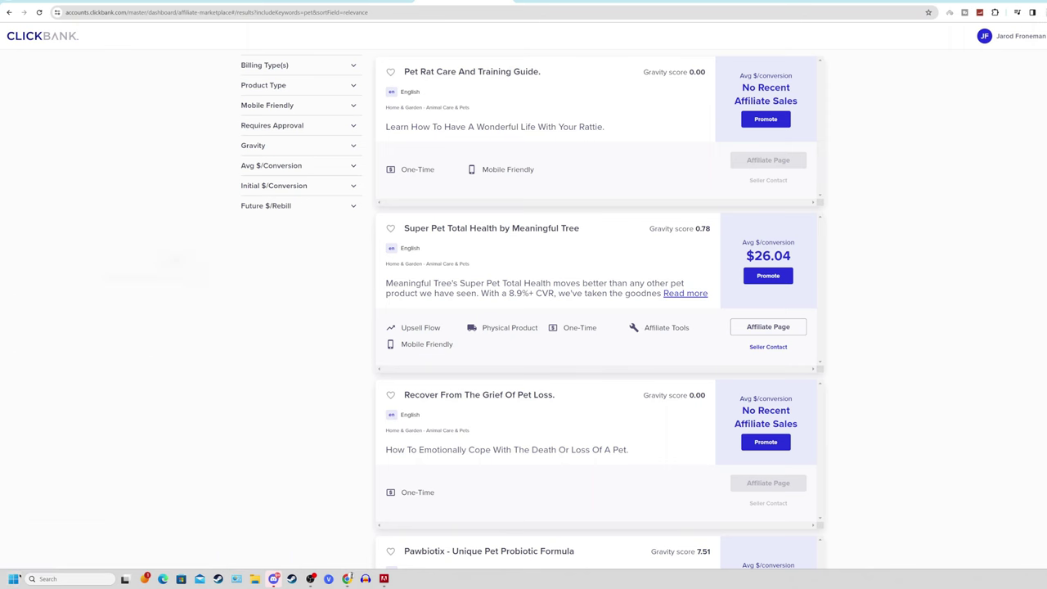
text(26)
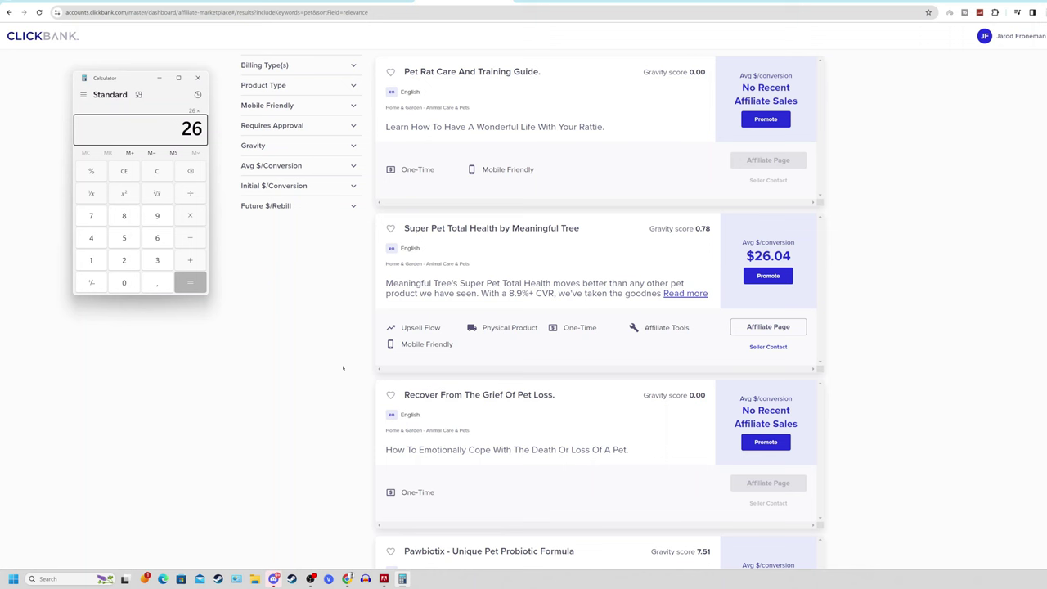
text(100)
key(Return)
- Clear the calculation, multiply 26 by 500, and minimise Calculator
click(157, 171)
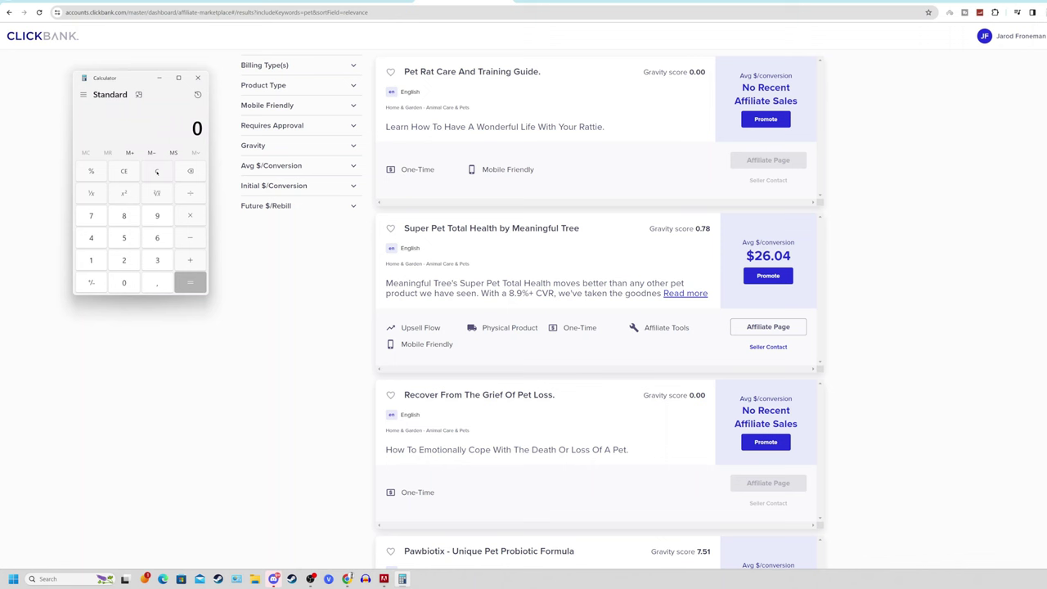
text(26 × 500)
key(Return)
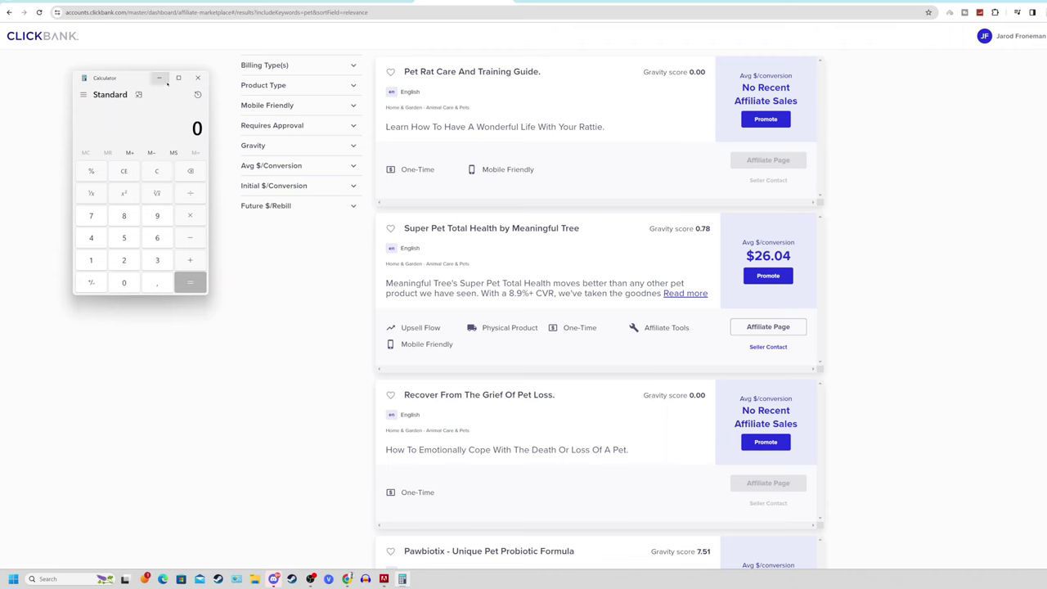
click(164, 80)
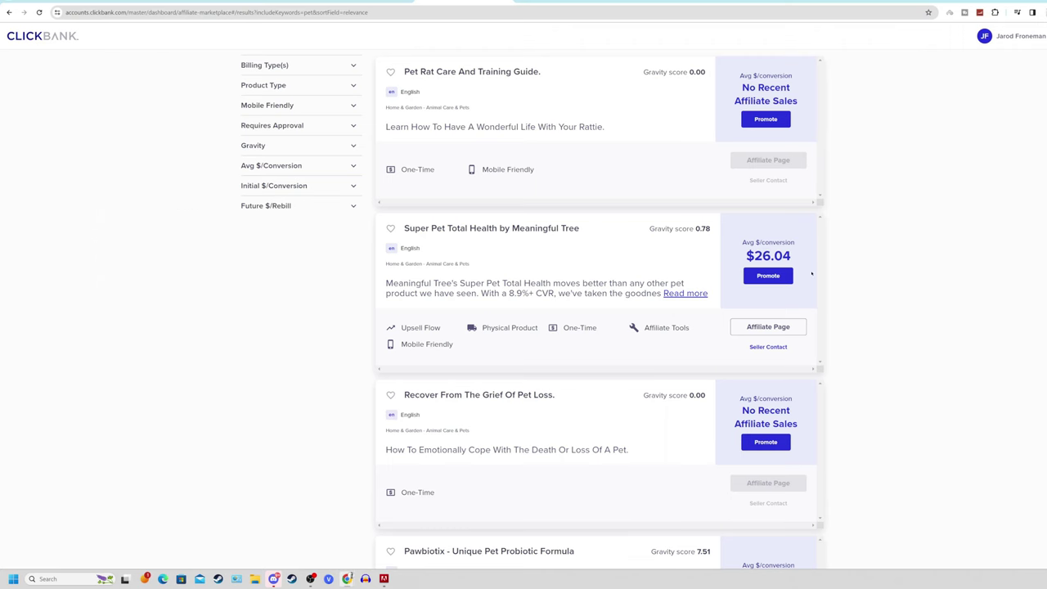
- Create a HopLink for promoting Super Pet Total Health, using the account's affiliate nickname and the Hoplink link type
click(768, 275)
click(536, 254)
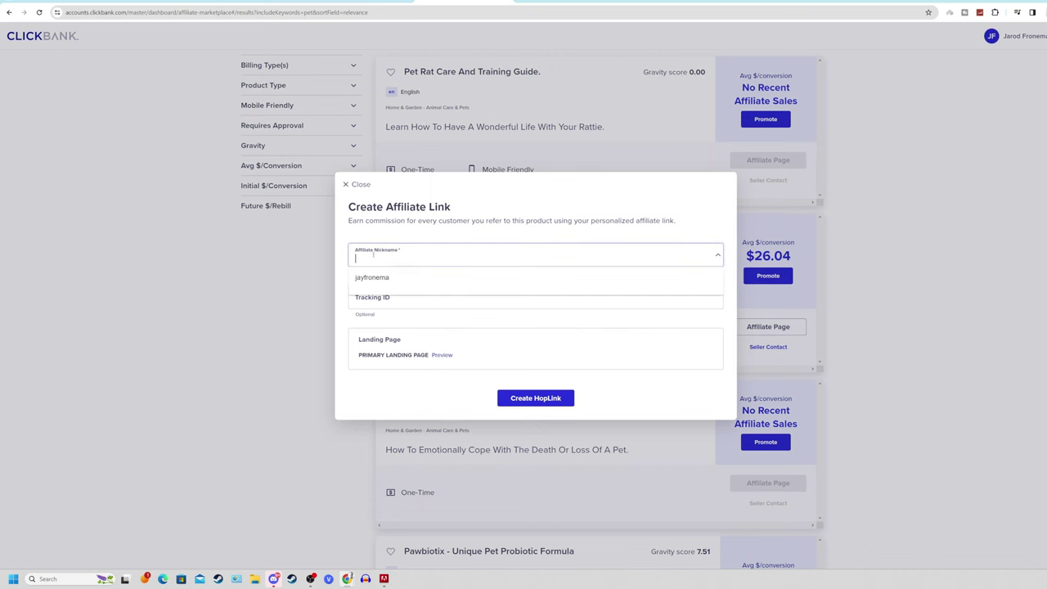
text(jayfronema)
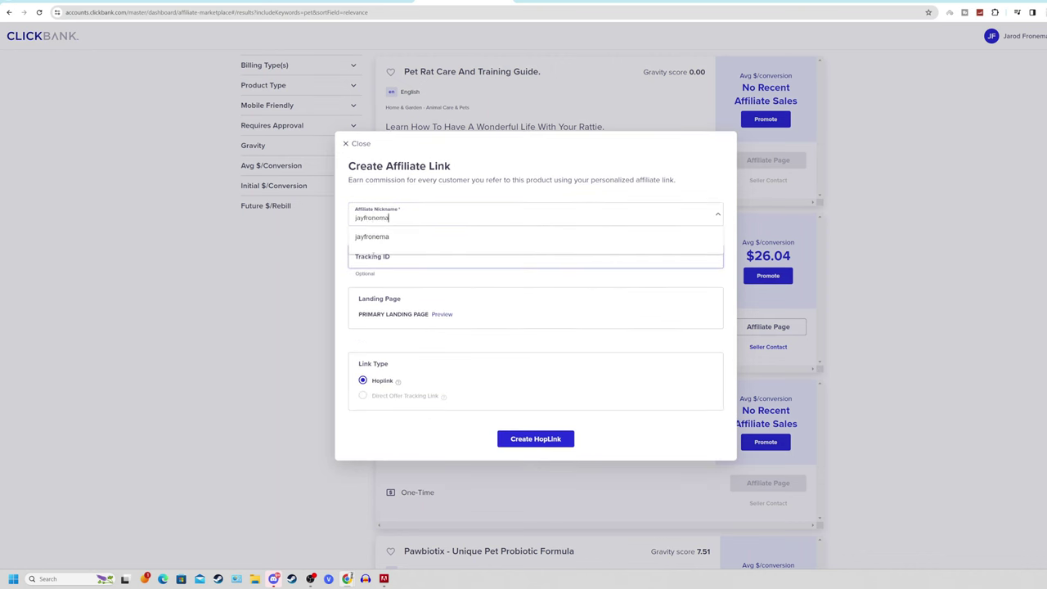
click(529, 339)
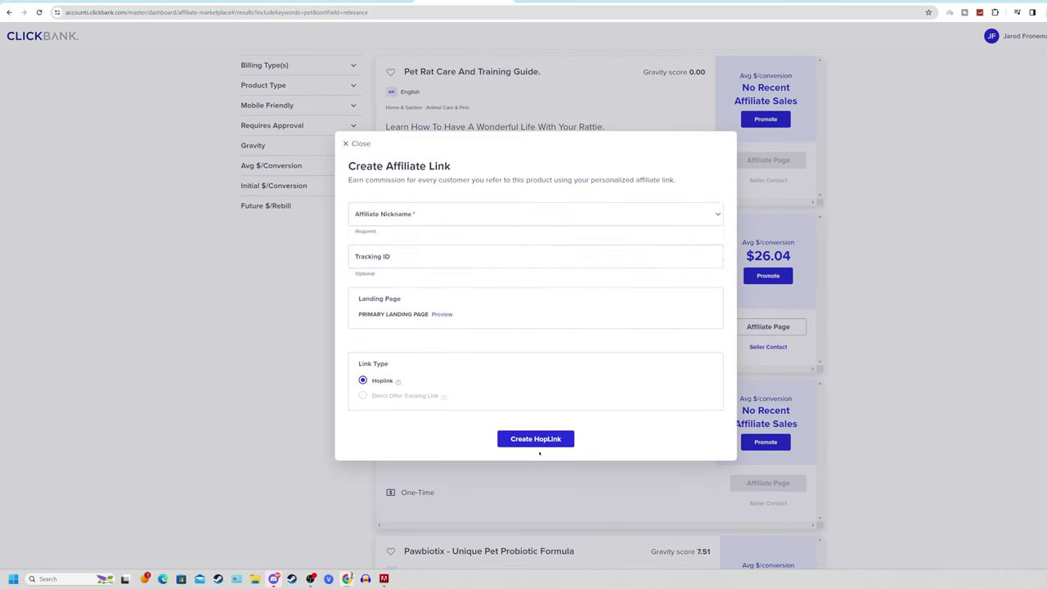
click(533, 439)
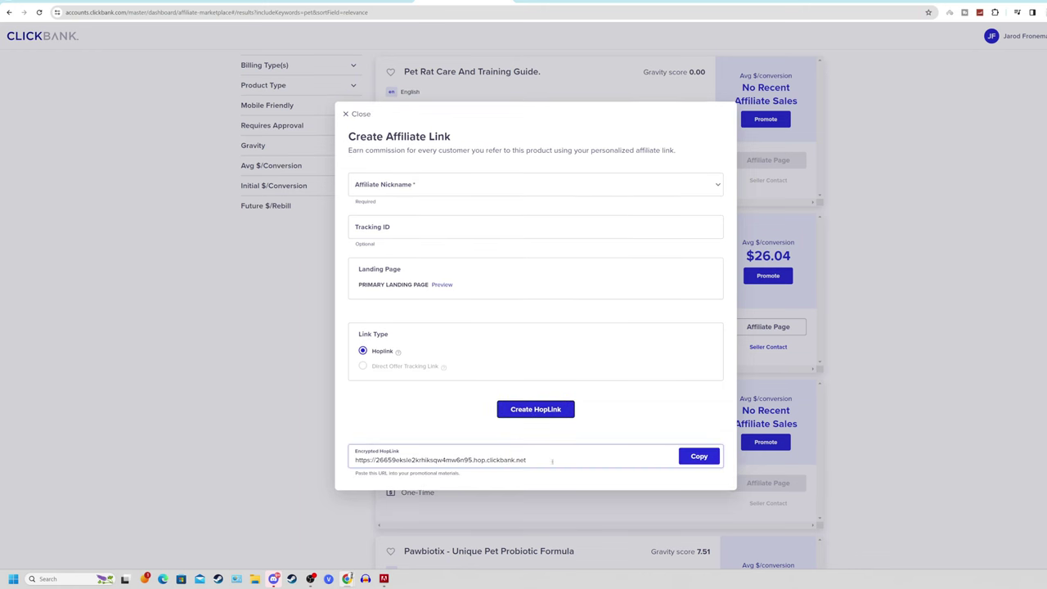
- Copy the encrypted HopLink, load it in a new browser tab, and look through the landing page it leads to
click(552, 461)
right_click(407, 459)
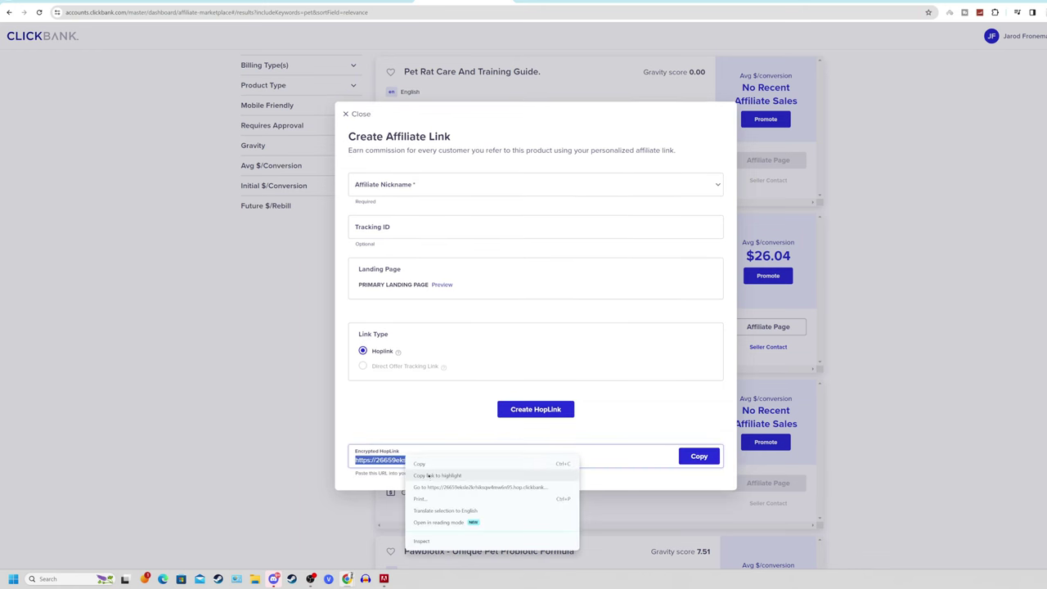
click(421, 463)
key(ctrl+t)
key(ctrl+v)
key(Return)
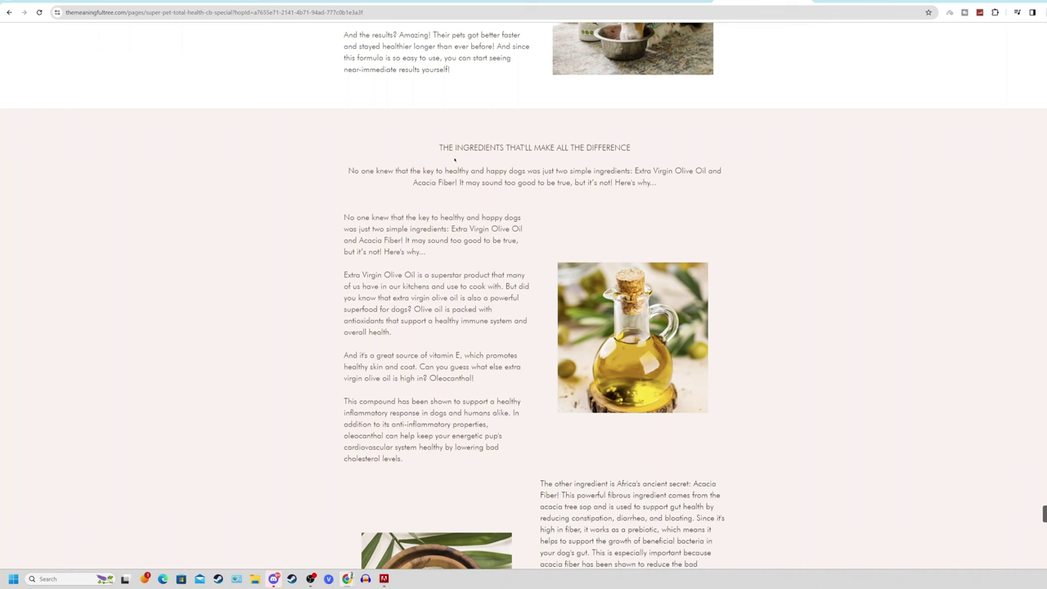
scroll(454, 159, down, 10)
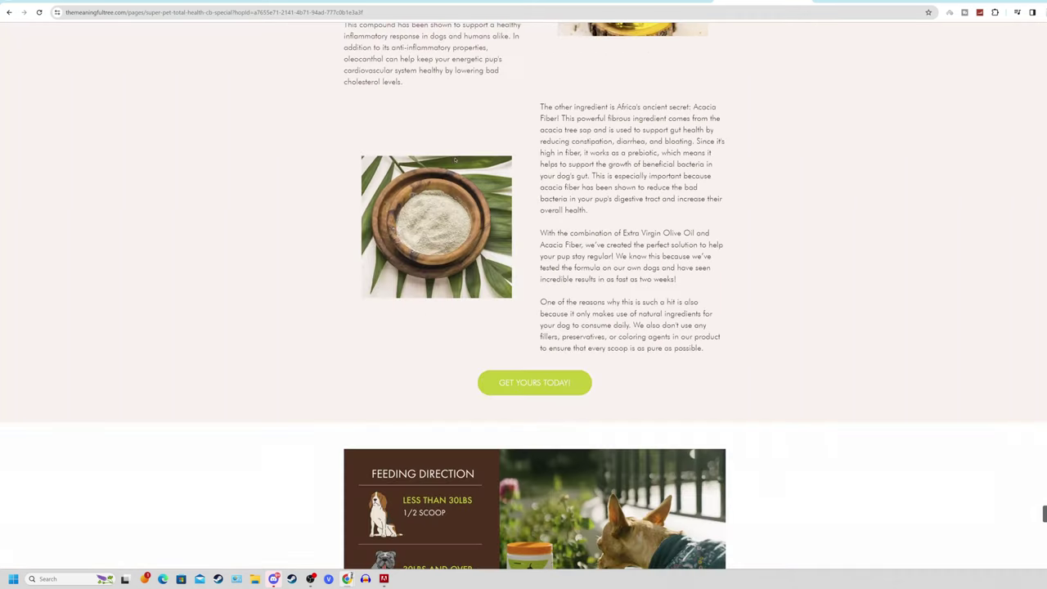
scroll(522, 117, up, 2)
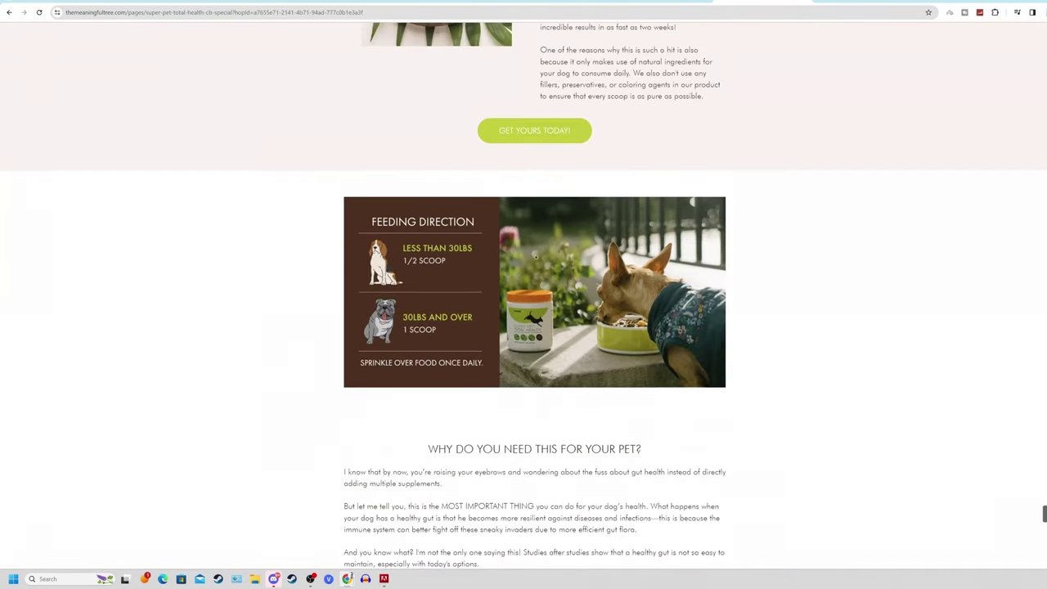
scroll(522, 118, down, 15)
scroll(609, 278, down, 3)
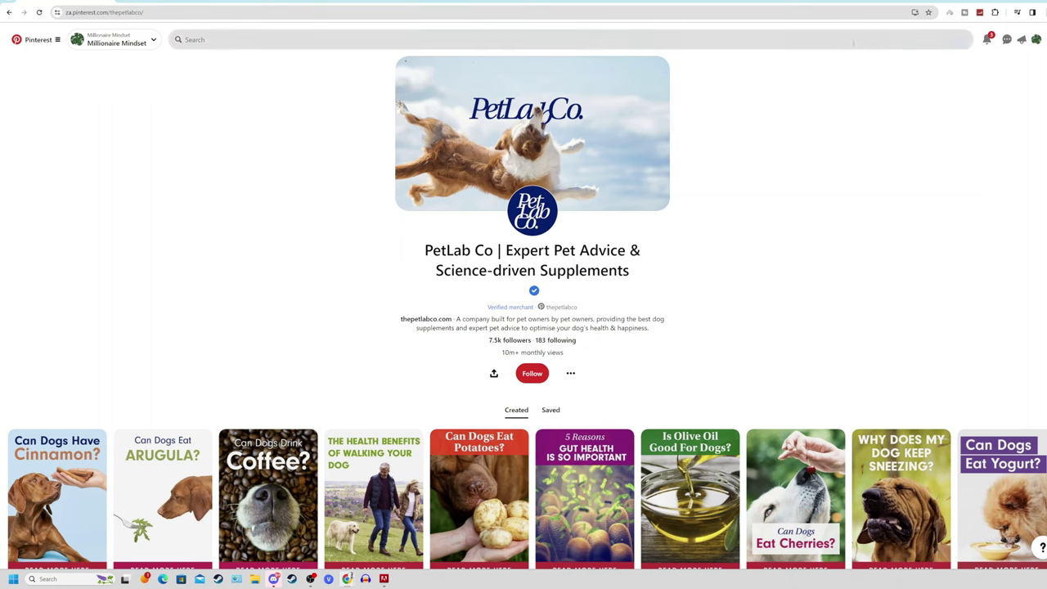
- Switch to Pinterest, open the Millionaire Mindset profile for editing, and select the profile name
click(1035, 39)
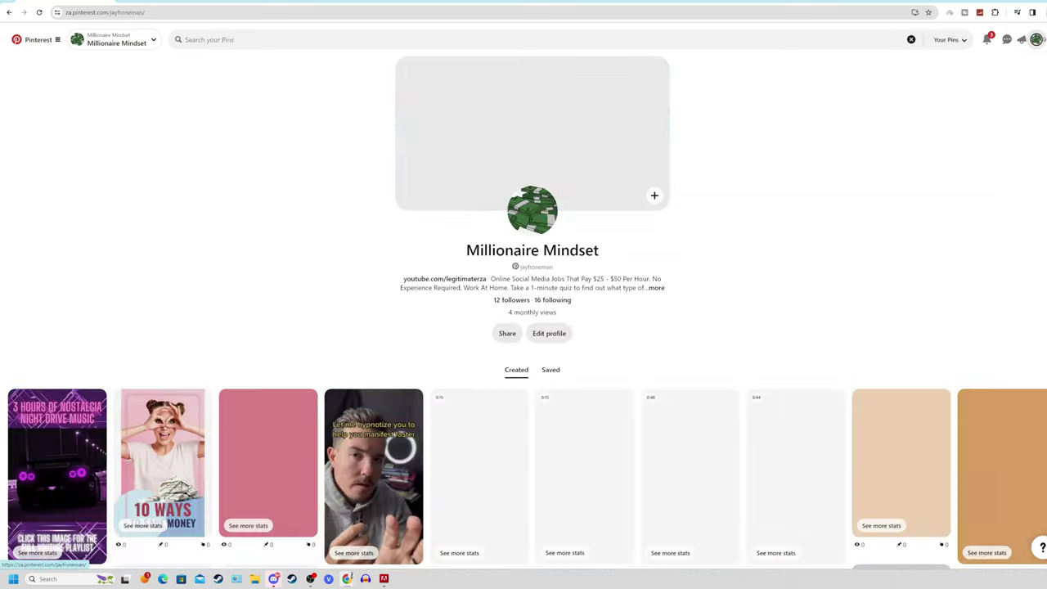
click(1038, 40)
click(928, 347)
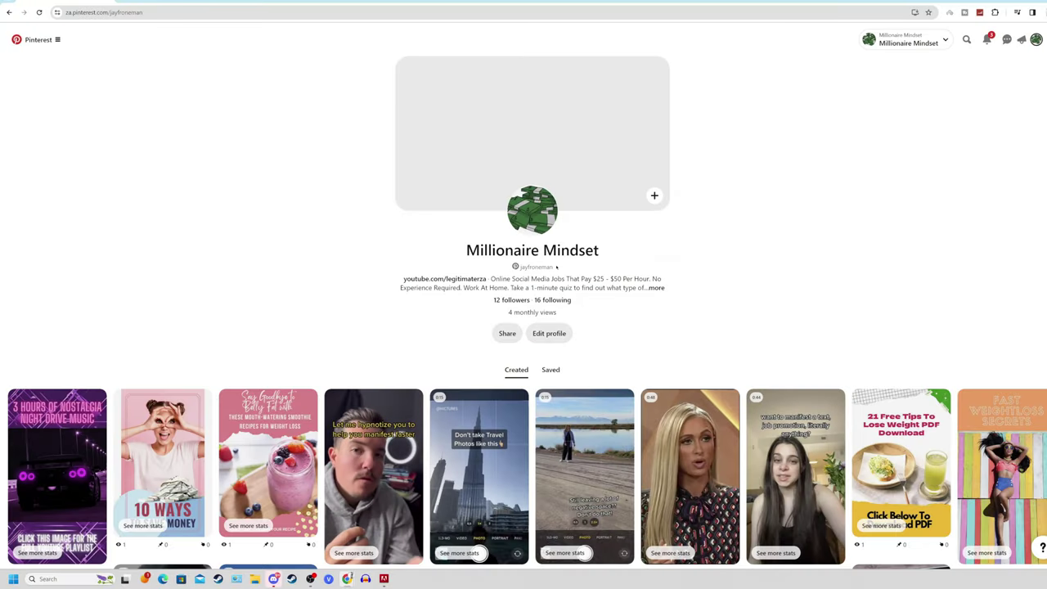
click(555, 333)
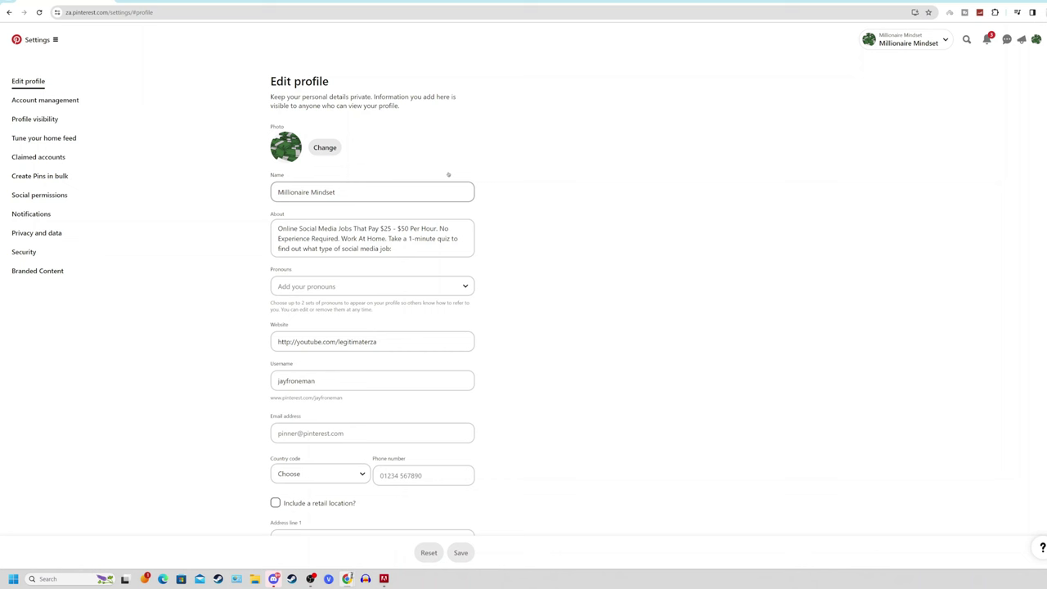
drag(335, 193, 401, 166)
click(402, 166)
- Open namelix.com in a new browser tab and submit the keywords "pet care" to the business name generator
key(ctrl+t)
text(namelix)
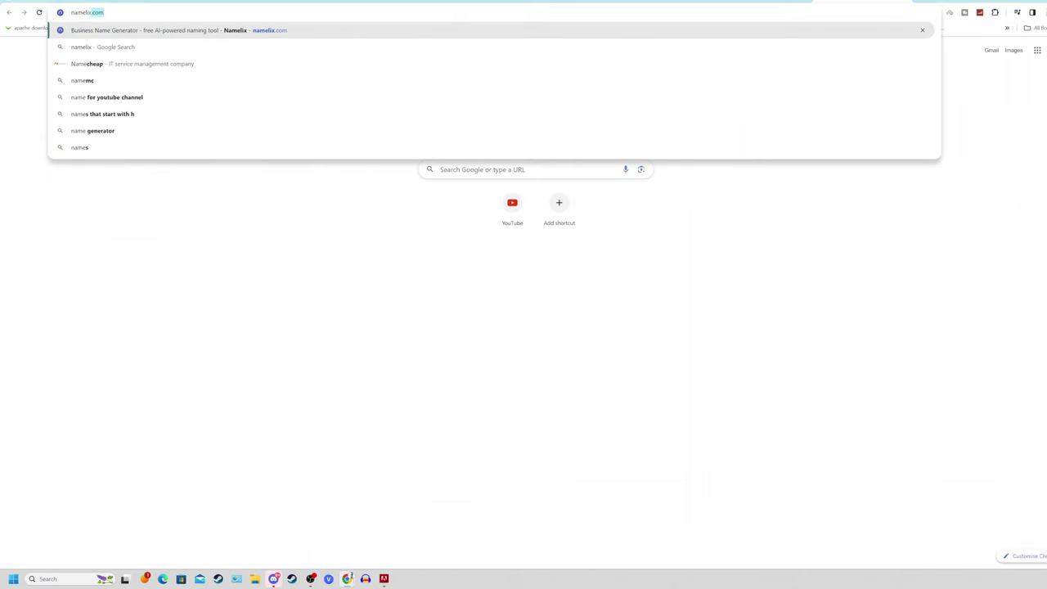
key(Return)
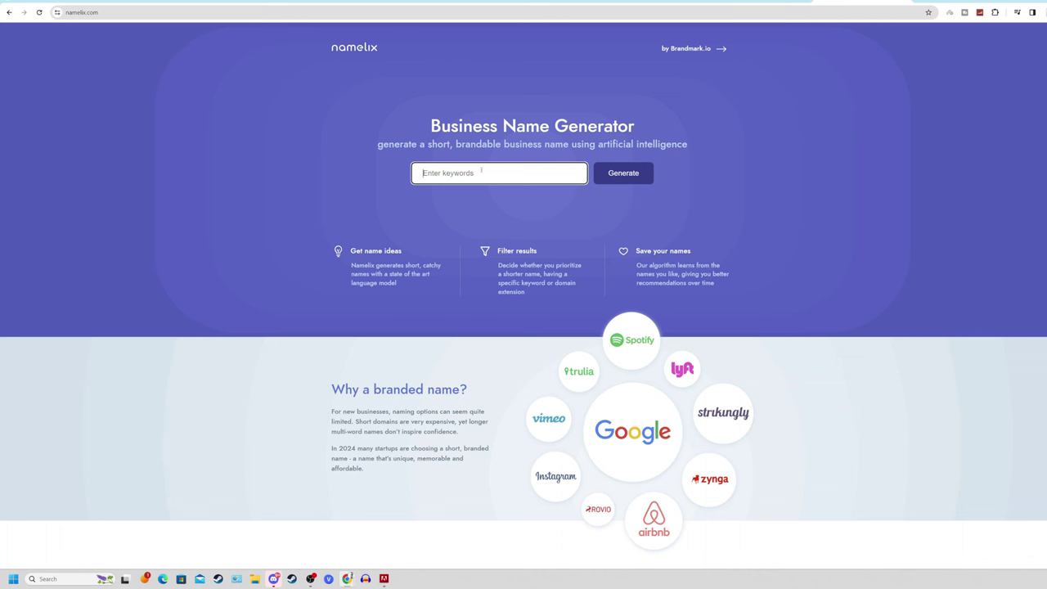
text(pet care)
click(630, 170)
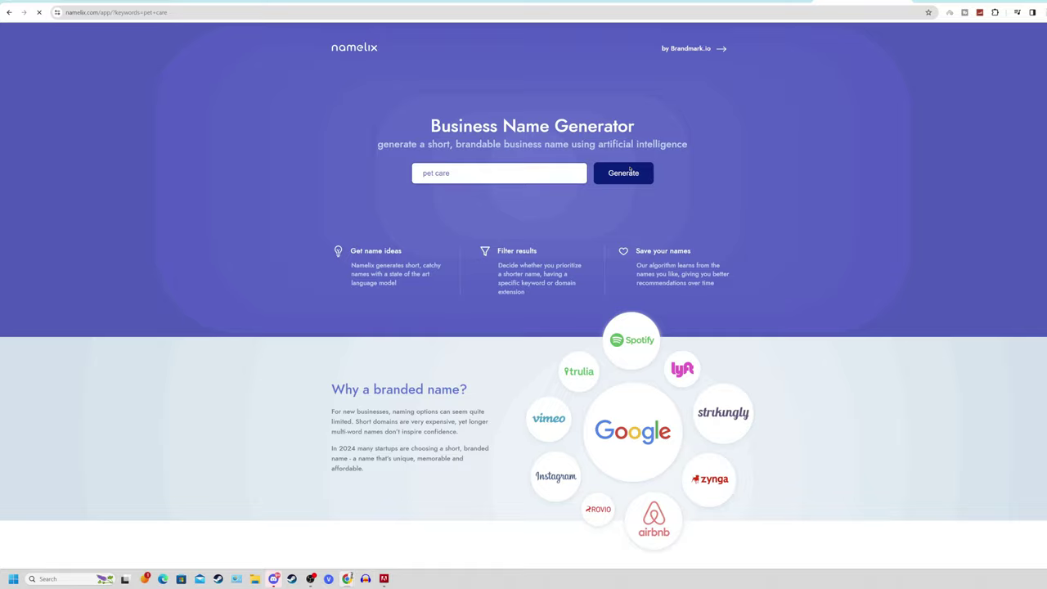
- Keep the preset name style and Medium randomness, generate the business names, and browse the pet care name ideas
key(Return)
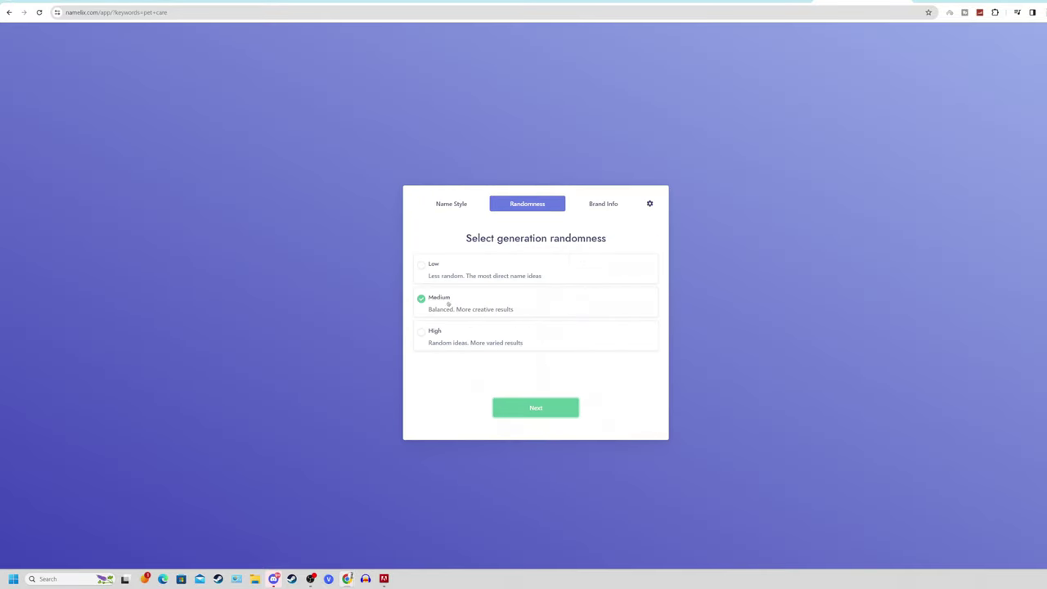
key(Return)
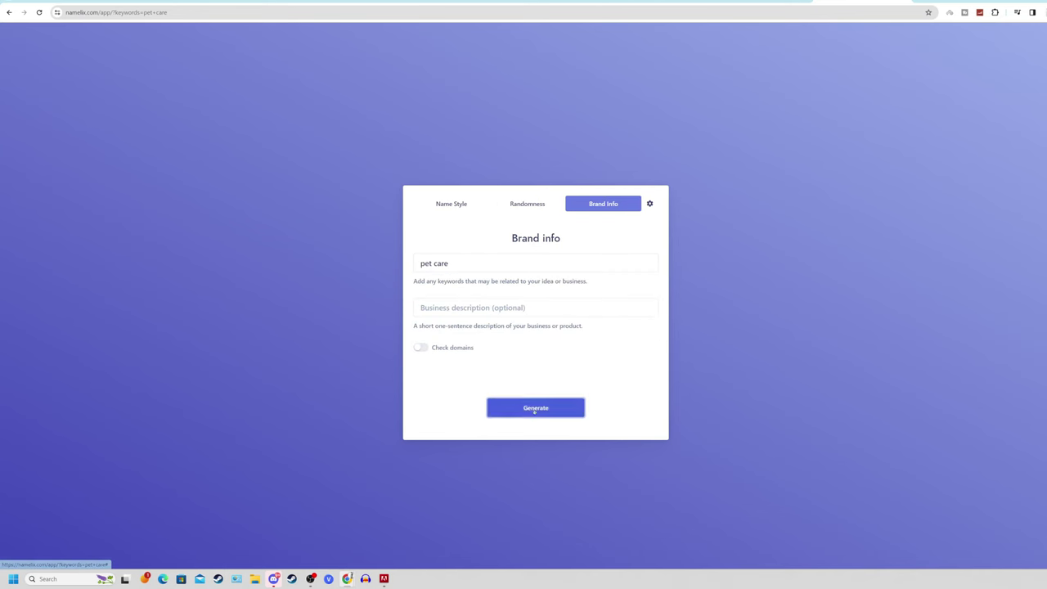
click(535, 406)
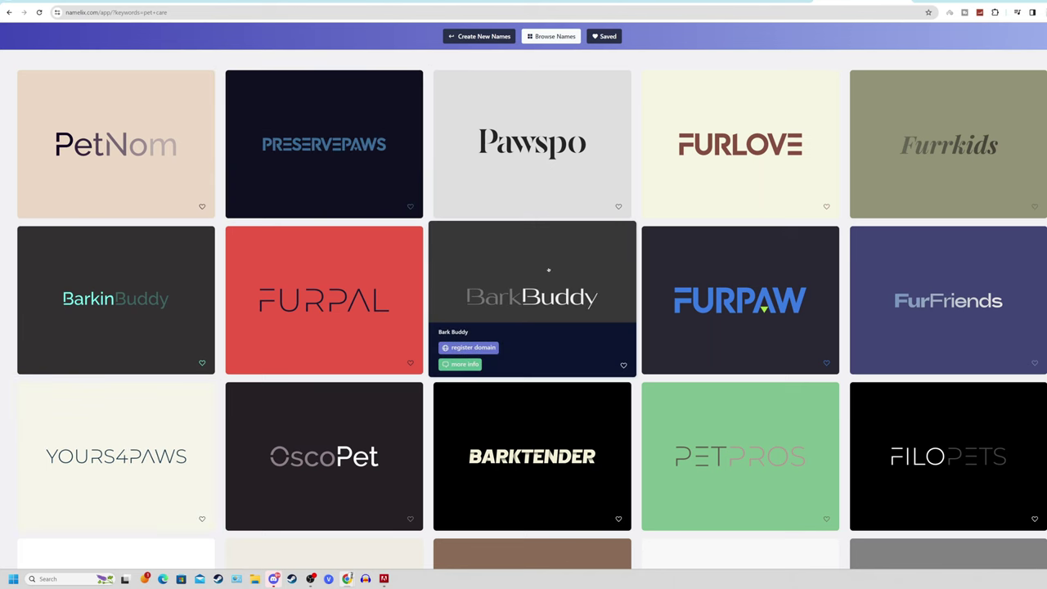
scroll(579, 299, down, 3)
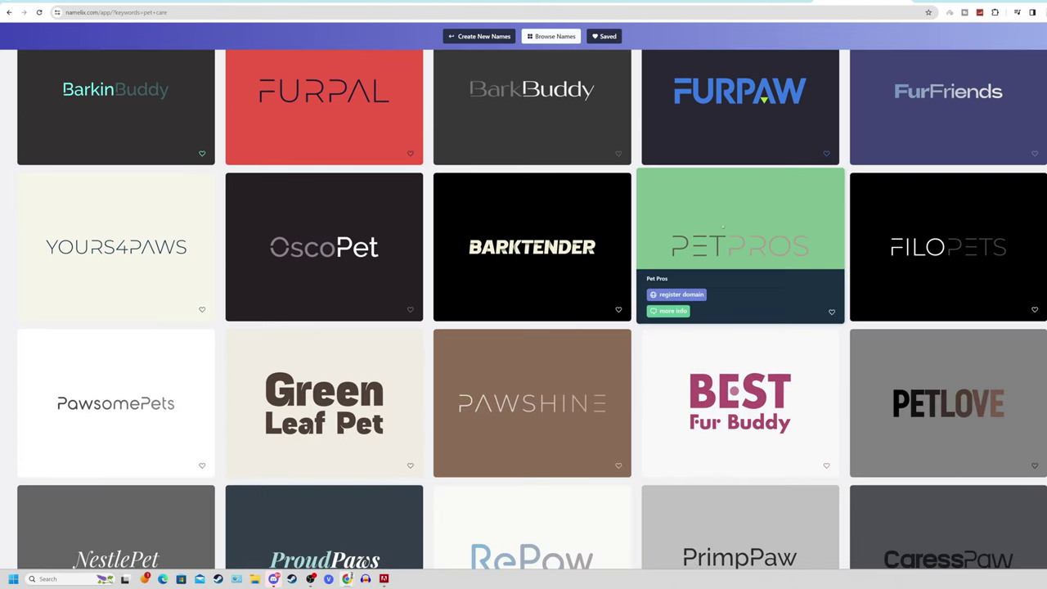
scroll(536, 363, down, 1)
scroll(536, 363, down, 2)
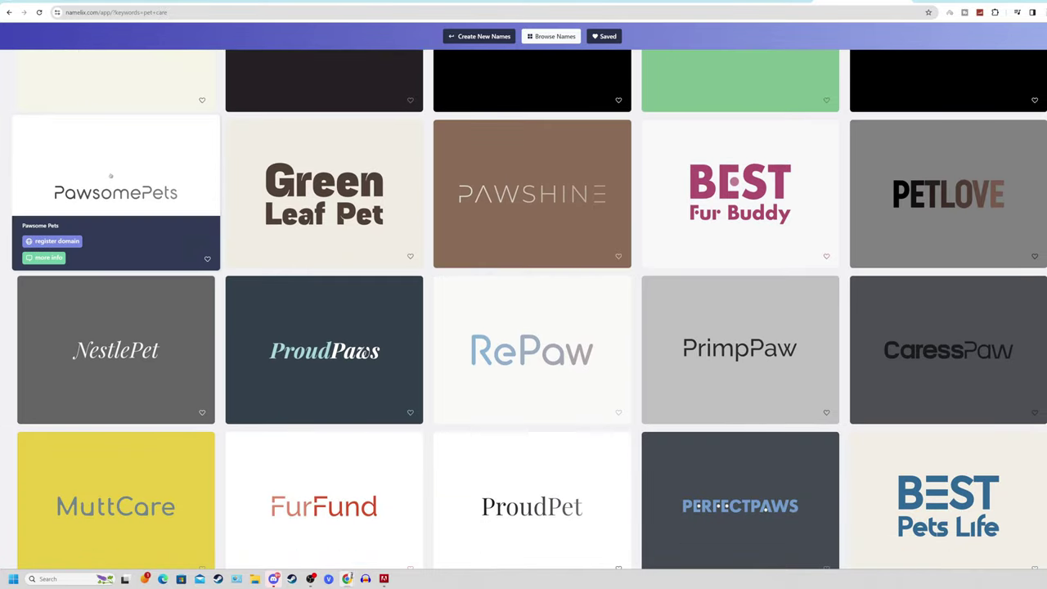
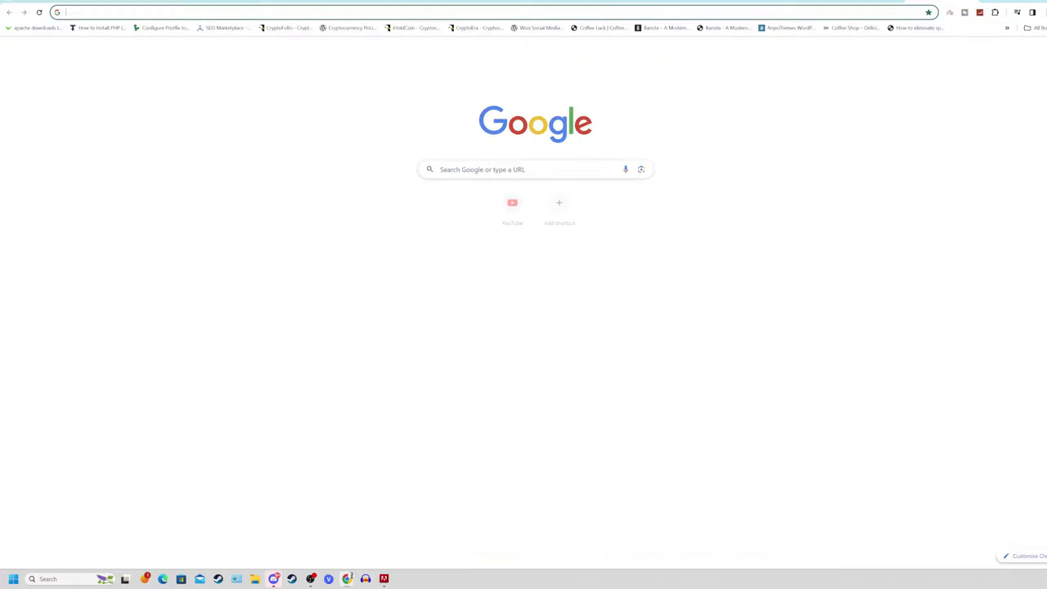
- Open pexels.com in the new browser tab and search its free videos for "dogs"
text(pexel)
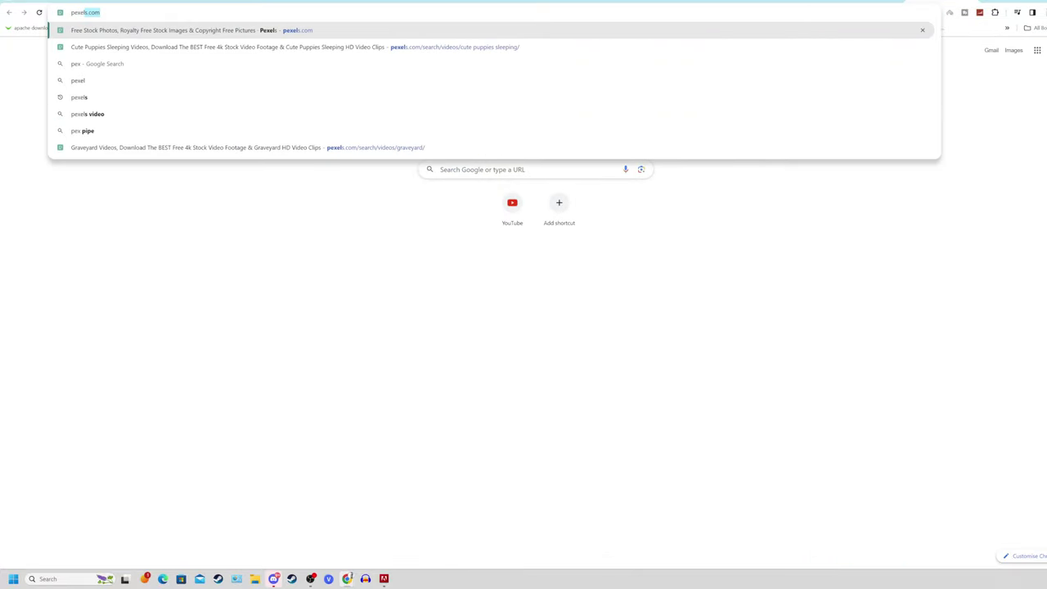
key(Return)
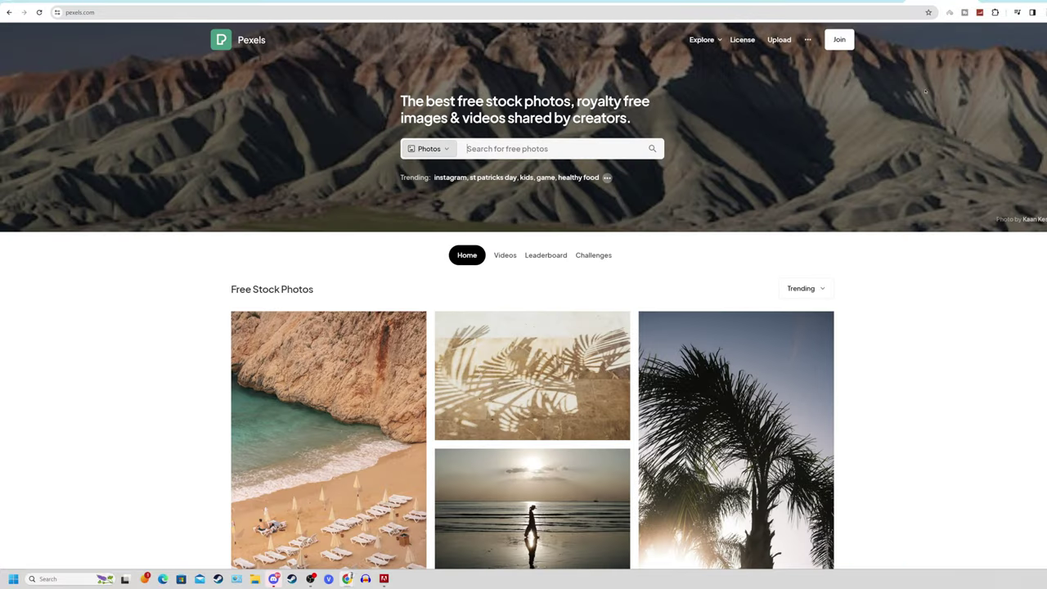
click(507, 148)
click(428, 148)
click(423, 188)
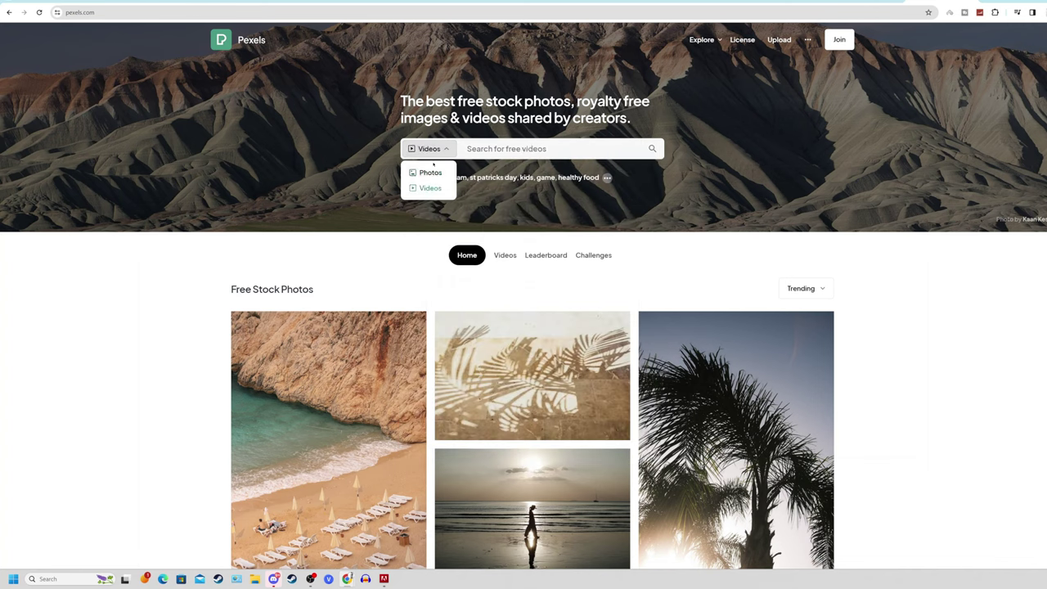
click(496, 152)
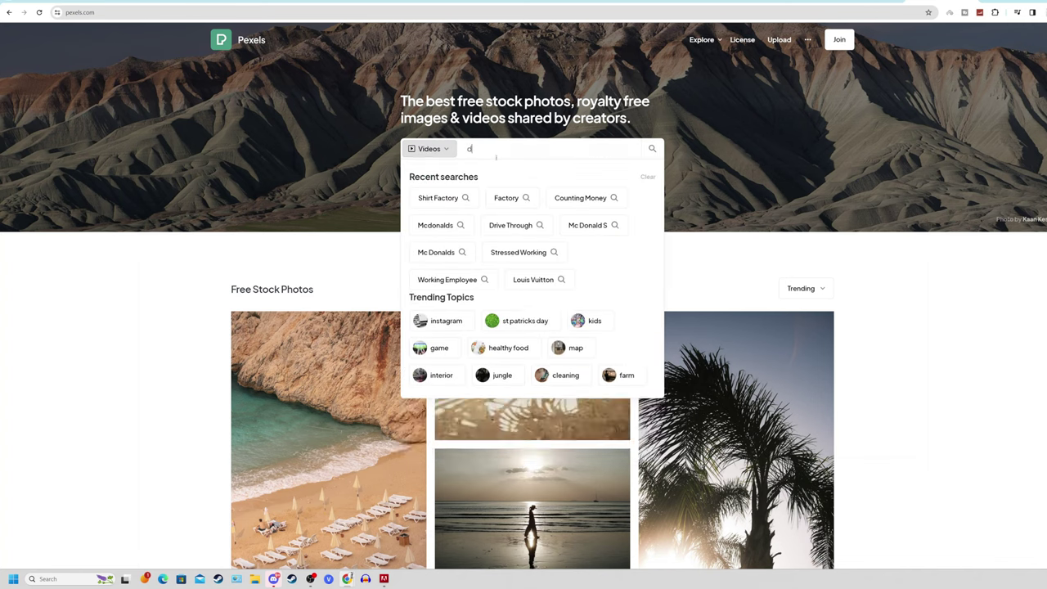
text(dogs)
key(Return)
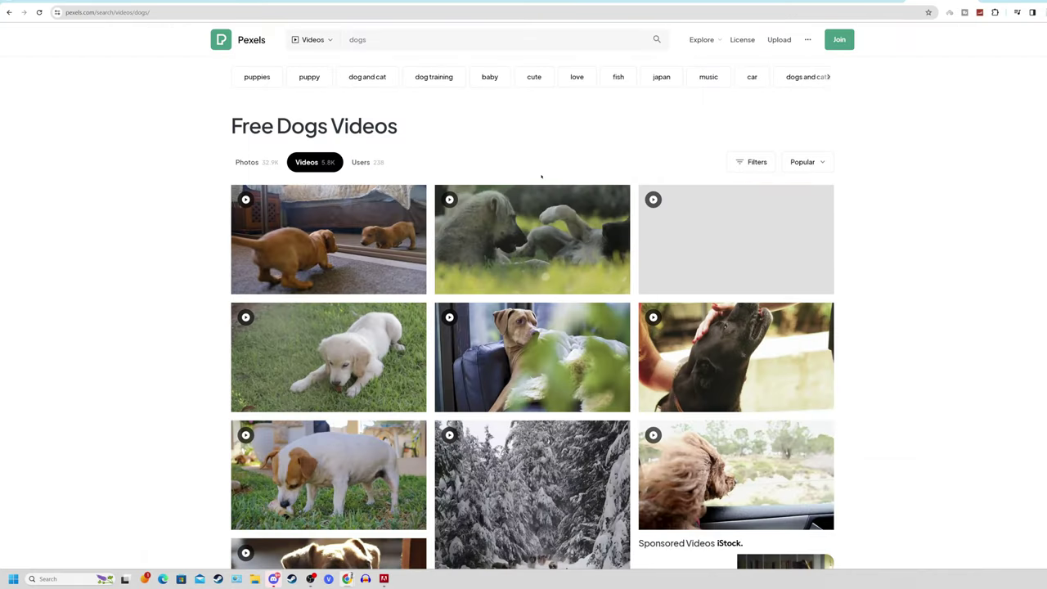
- Look through the dog videos and filter them to Vertical orientation
scroll(542, 173, down, 5)
scroll(532, 213, down, 2)
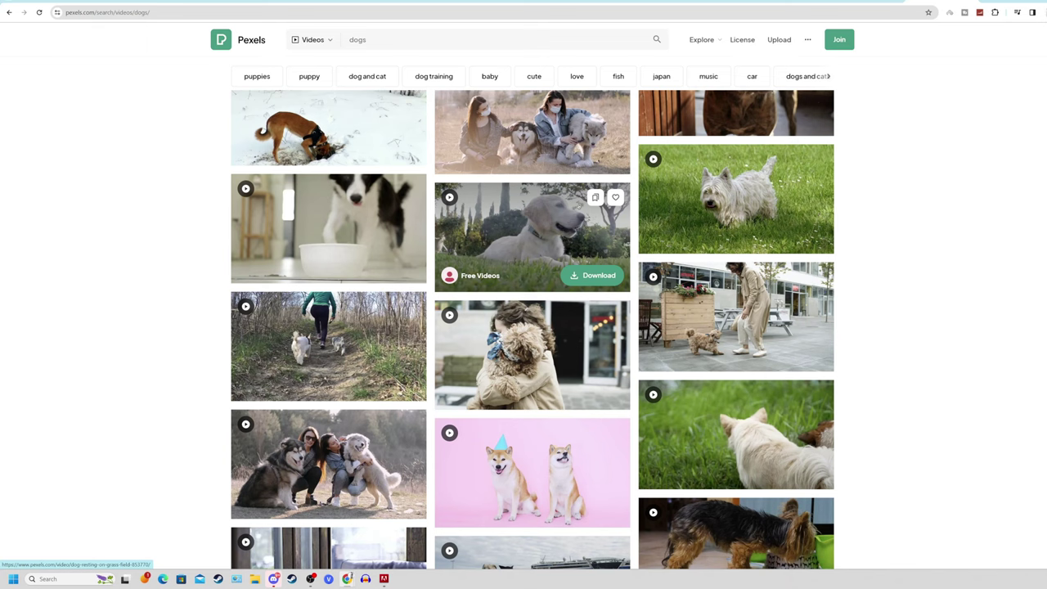
scroll(531, 237, down, 4)
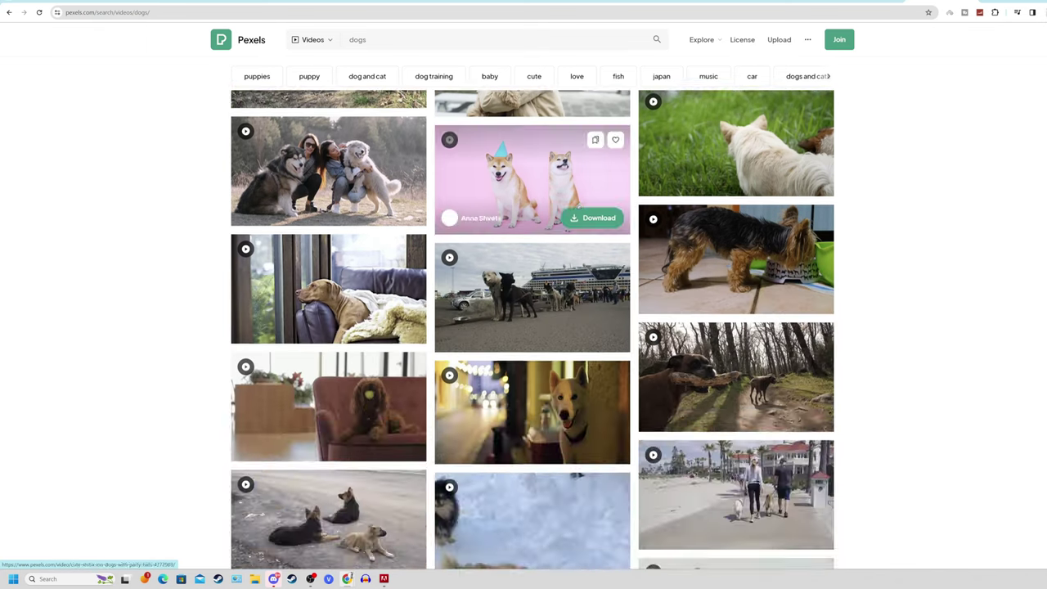
scroll(757, 151, up, 15)
click(272, 197)
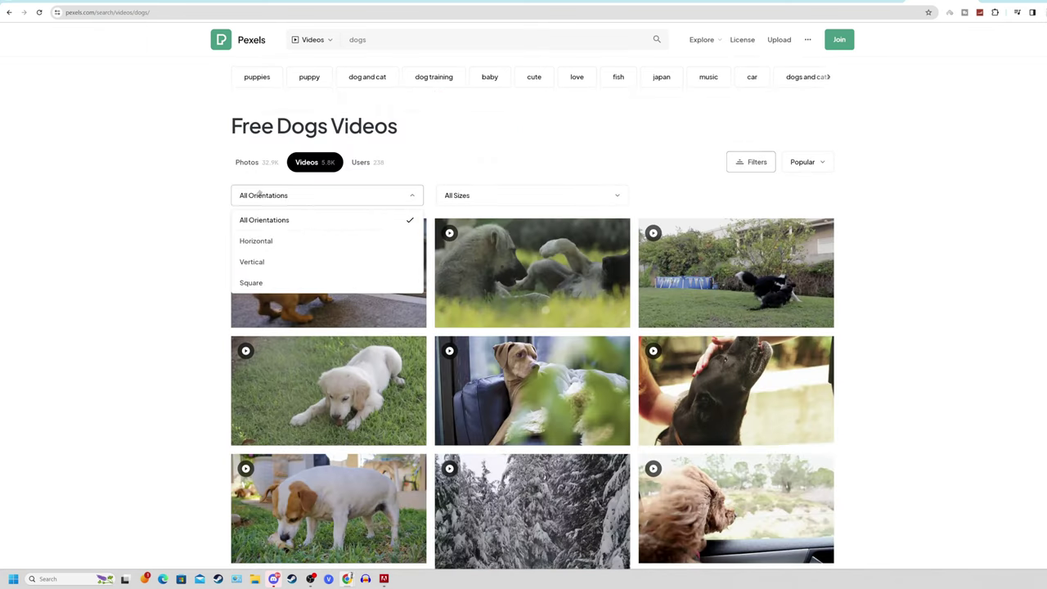
click(283, 262)
- Browse the vertical dog videos and download the clip of the Pomeranian puppies in the snow
scroll(408, 229, down, 1)
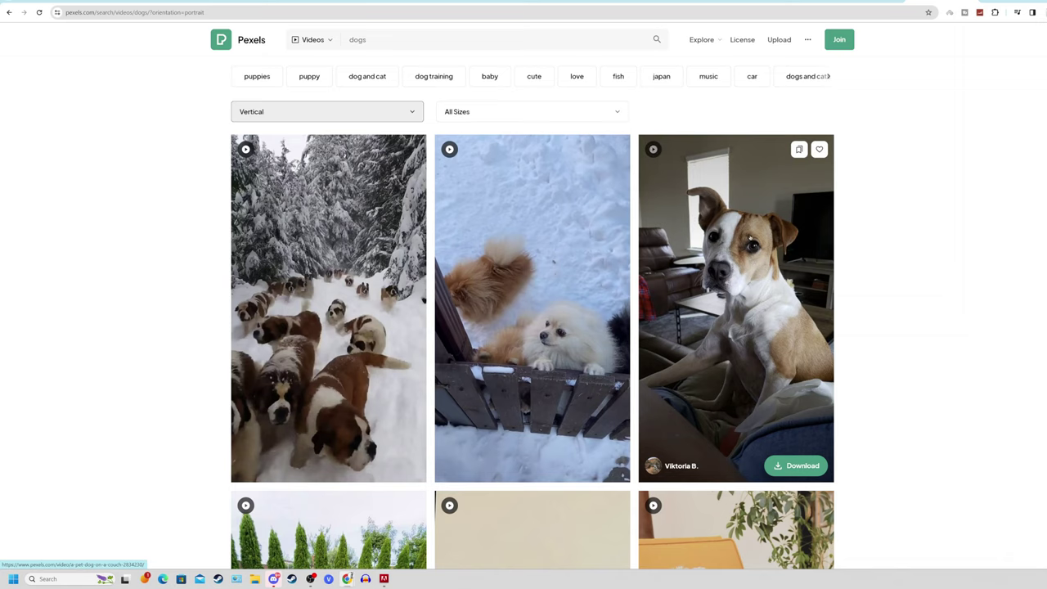
scroll(750, 238, up, 1)
scroll(654, 235, down, 2)
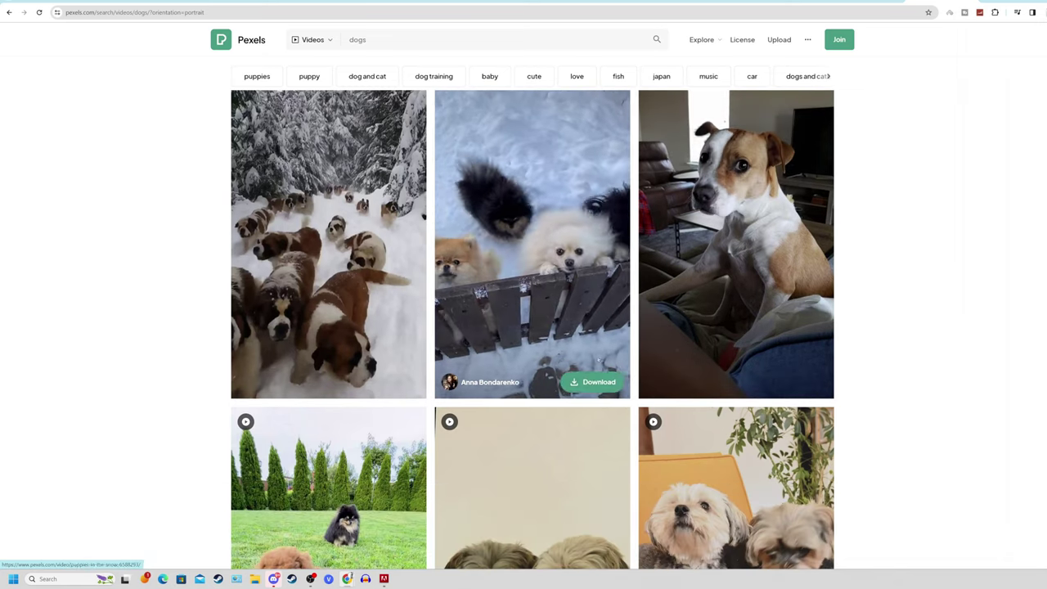
click(593, 382)
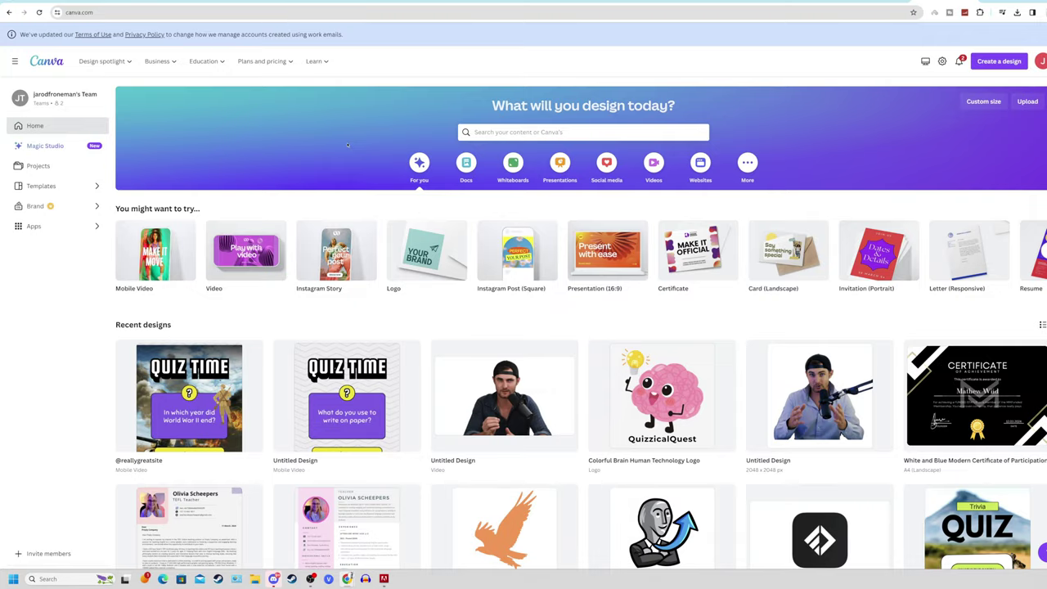
- Switch to Canva and create a blank Mobile Video design
mouse_move(177, 256)
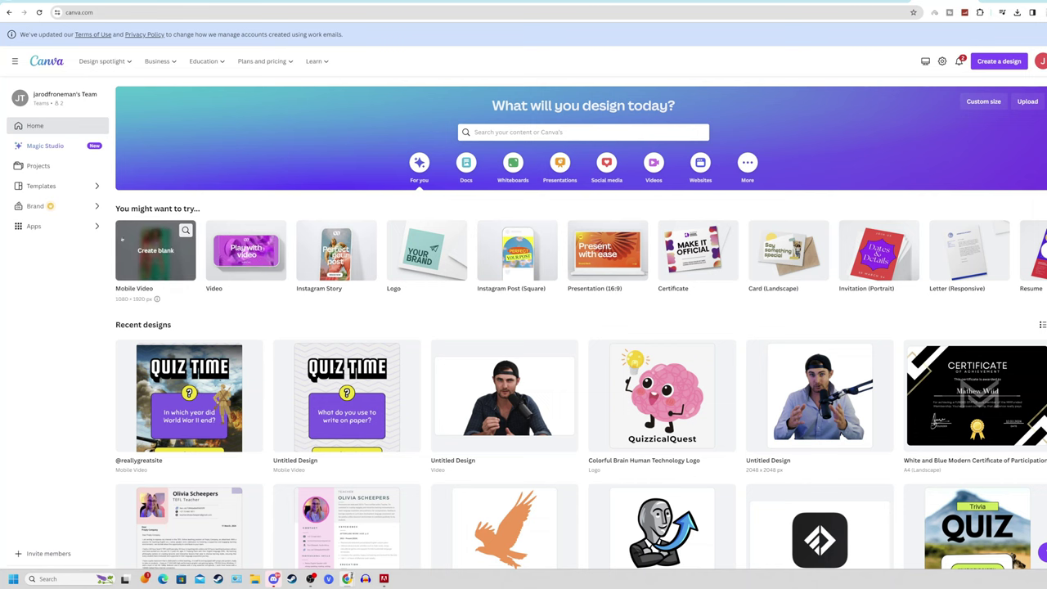
click(157, 247)
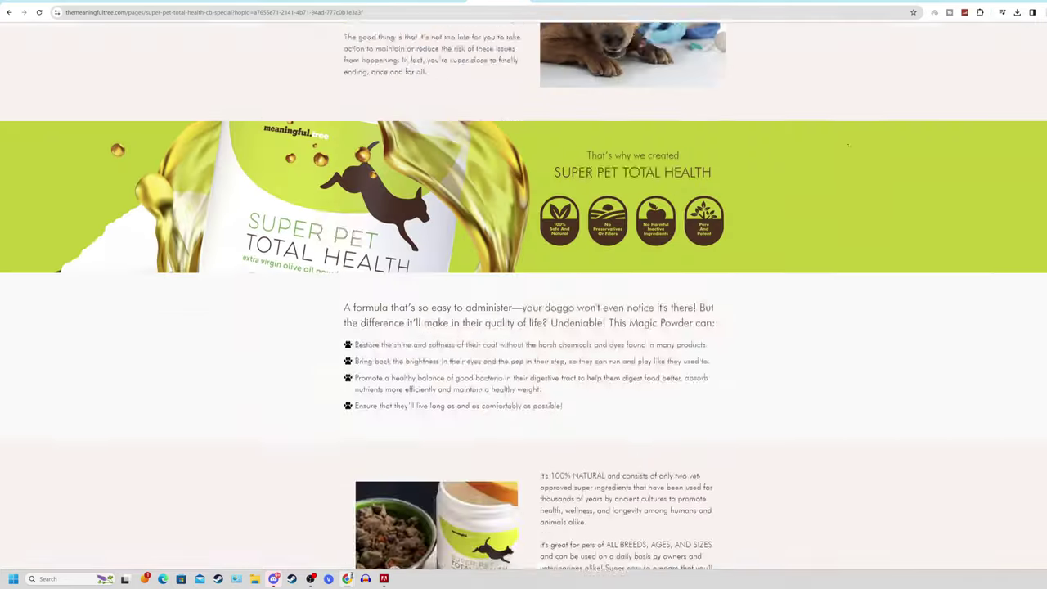
- Switch to the Super Pet Total Health landing page and examine its opening section on pet digestion, skin and joints
scroll(848, 144, up, 5)
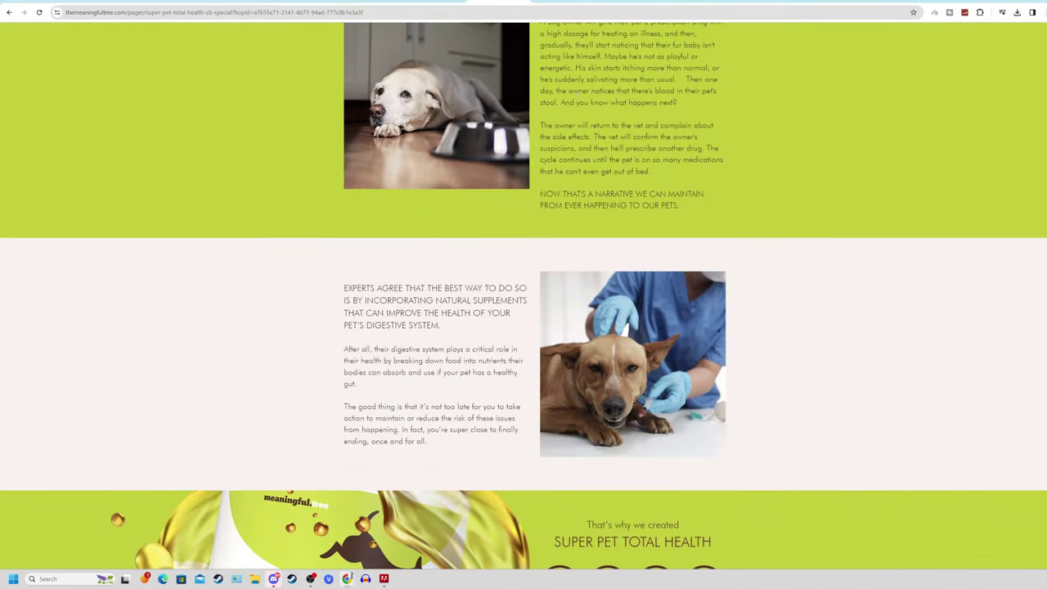
scroll(595, 189, up, 8)
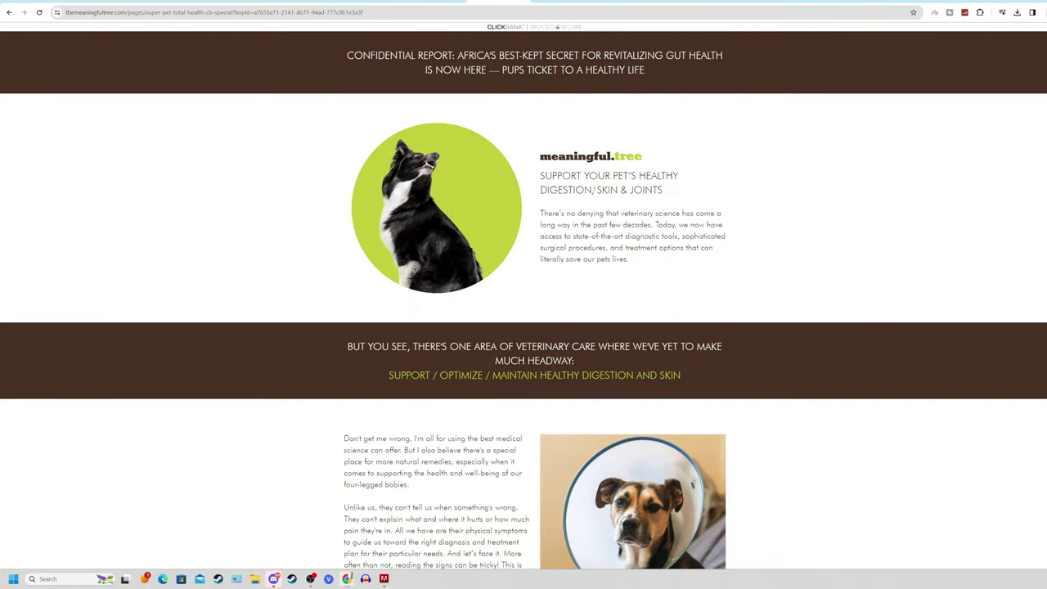
drag(568, 191, 526, 193)
click(677, 212)
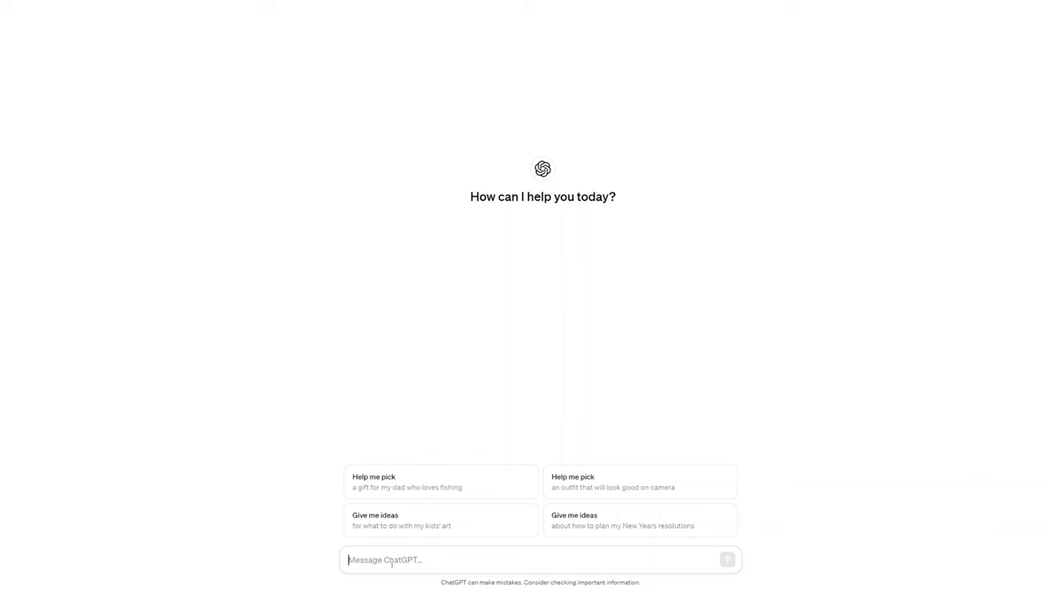
- Ask ChatGPT to "write 20 nutritional food tips for dogs to be around 100 characters in table format"
text(write 20 nutritional food tips for dogs to be around 100 characters in table format)
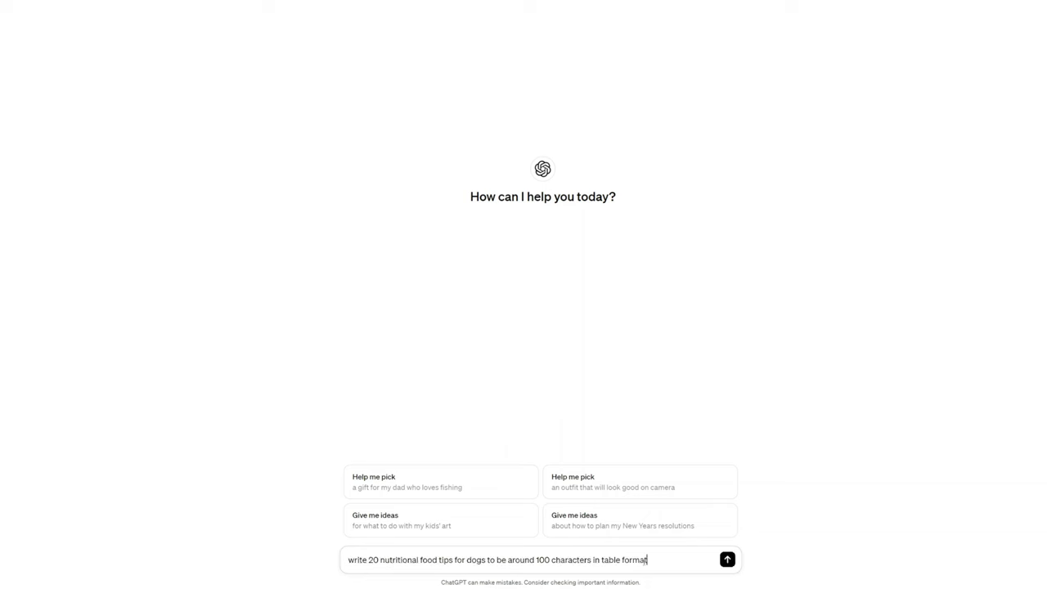
drag(659, 556, 353, 556)
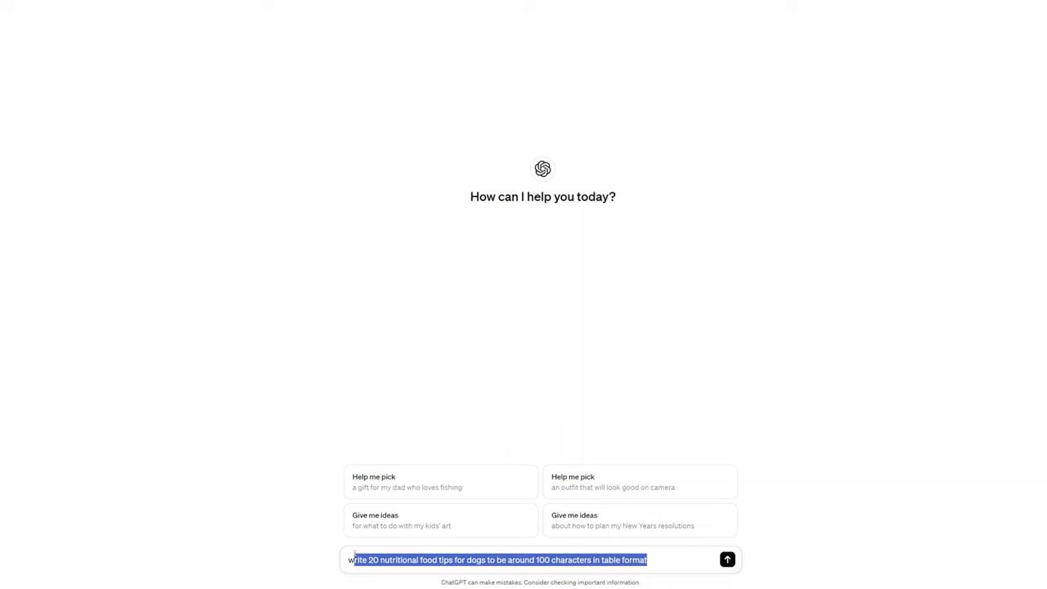
click(638, 559)
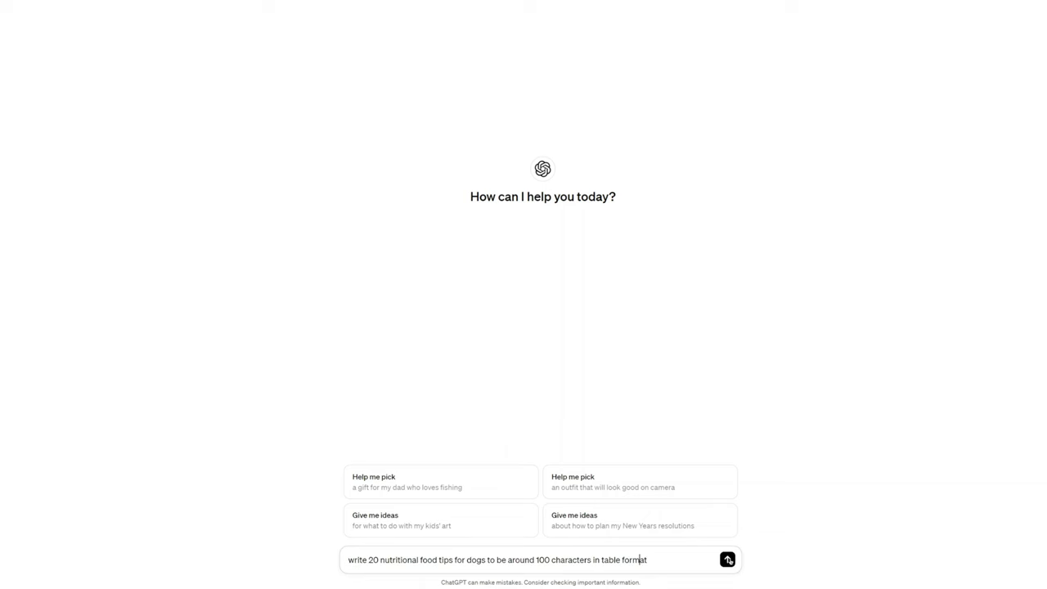
click(727, 559)
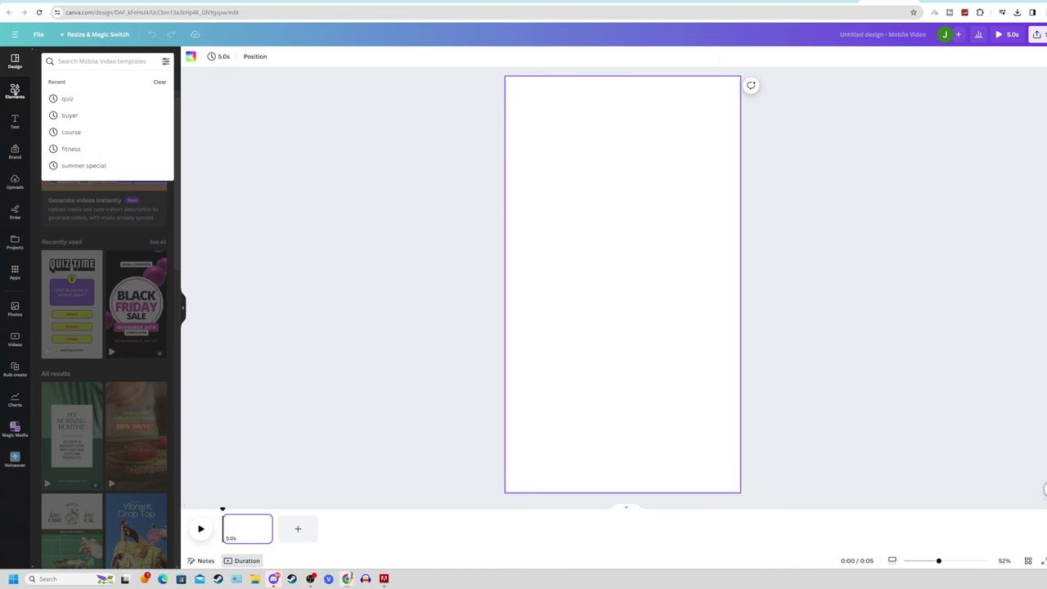
- Return to the Canva design, search templates for "pets" and elements for "dog", and apply the first Rescue Puppy Dog template page
text(pets)
key(Return)
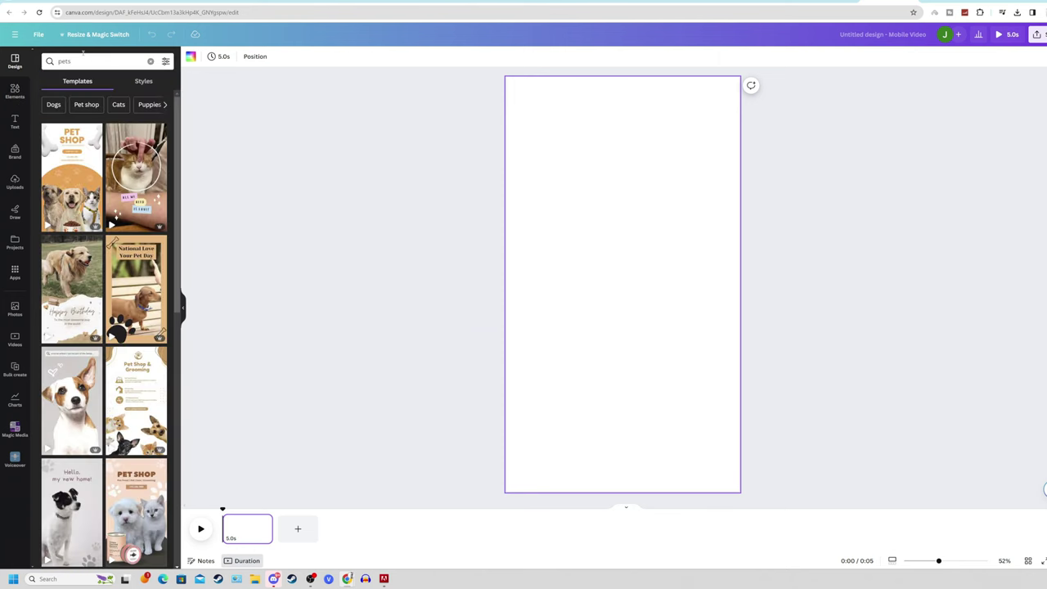
click(17, 92)
click(93, 61)
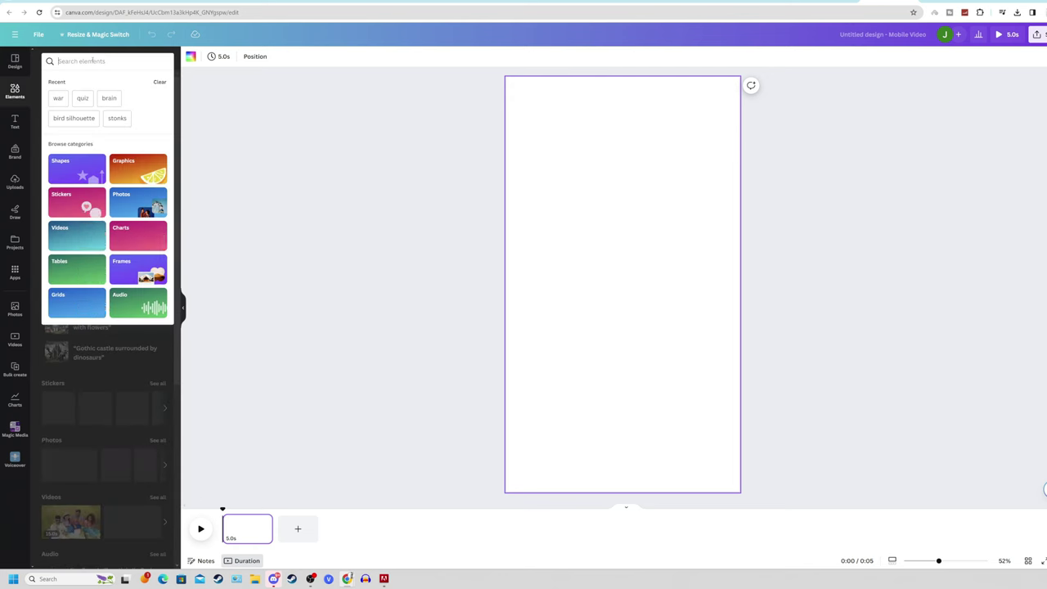
text(dog)
key(Return)
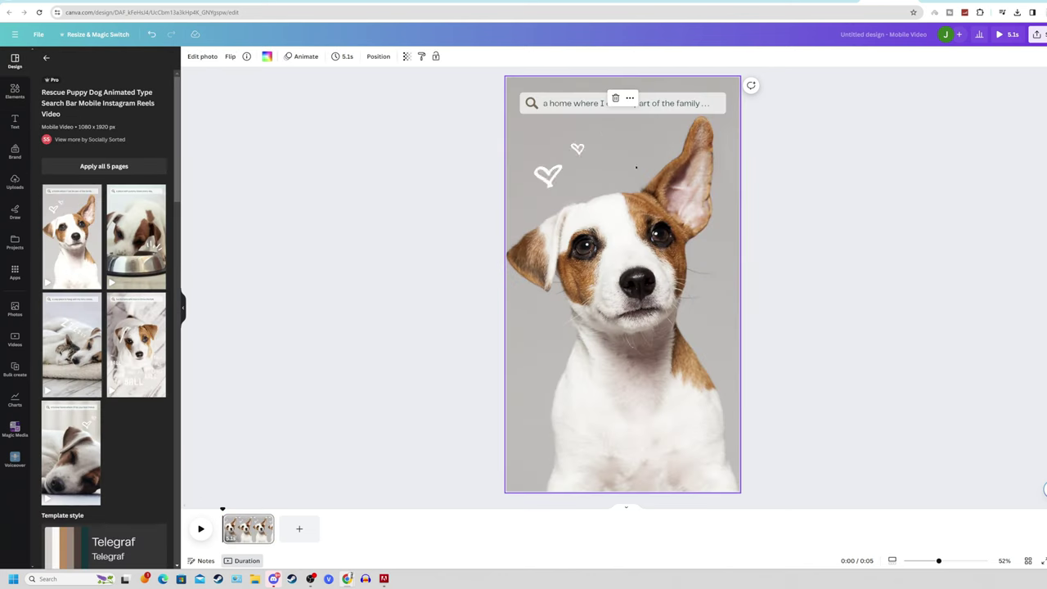
- Delete the hearts, the search text and the search bar from the puppy template page
click(564, 158)
key(Delete)
click(572, 103)
key(Delete)
click(530, 103)
key(Delete)
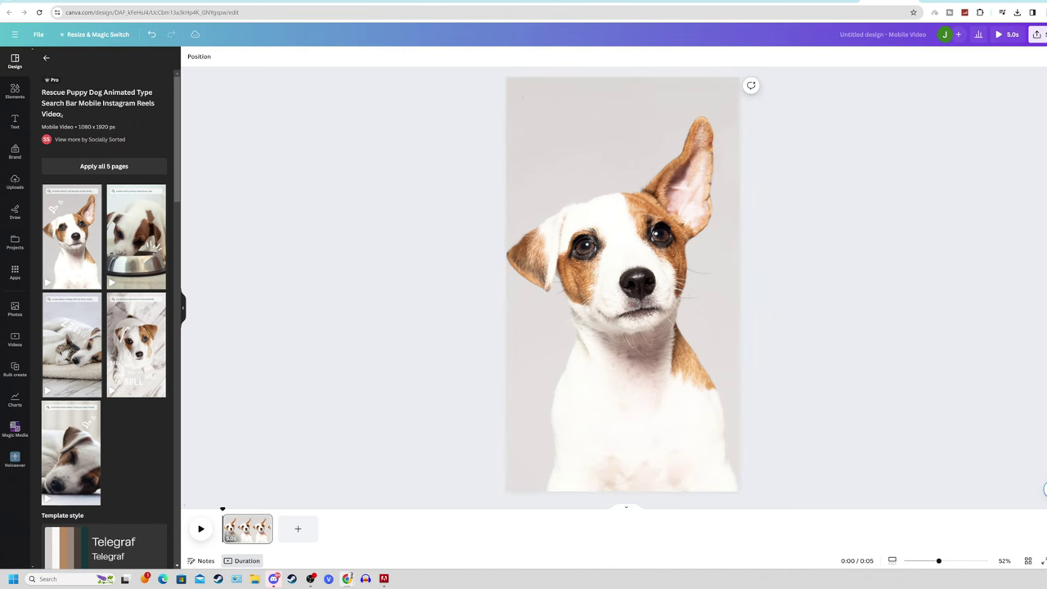
- Clear the elements search, add a square shape, and stretch it into a rectangle covering most of the puppy photo
click(46, 58)
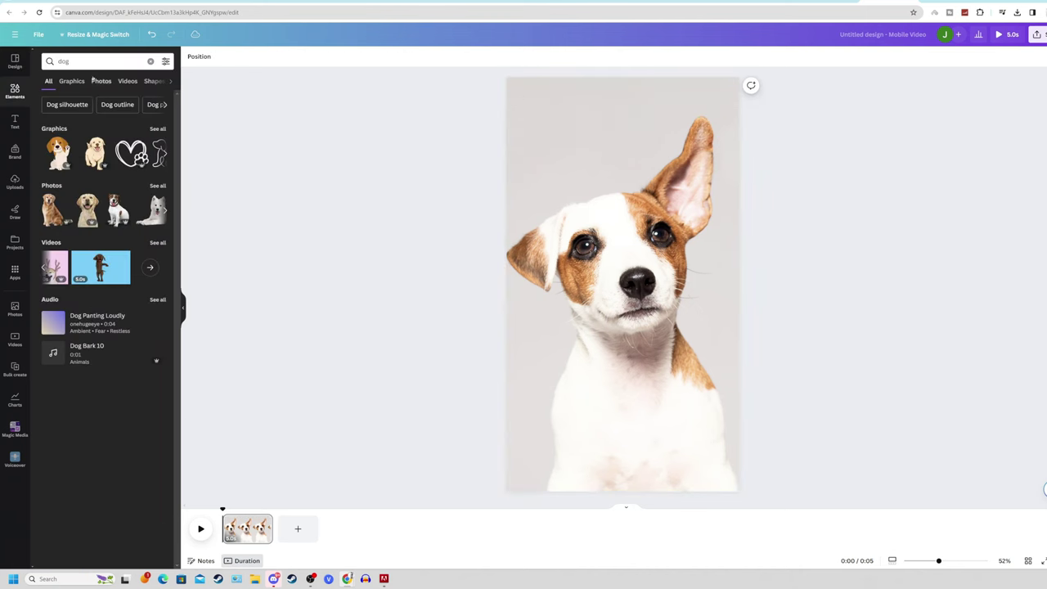
click(98, 61)
click(150, 61)
key(Escape)
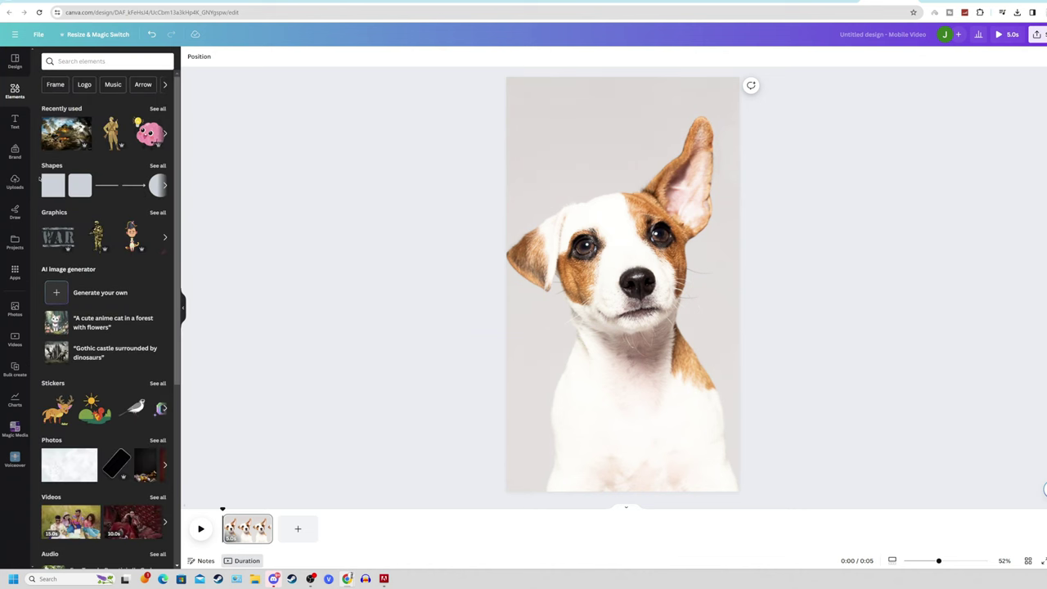
click(53, 185)
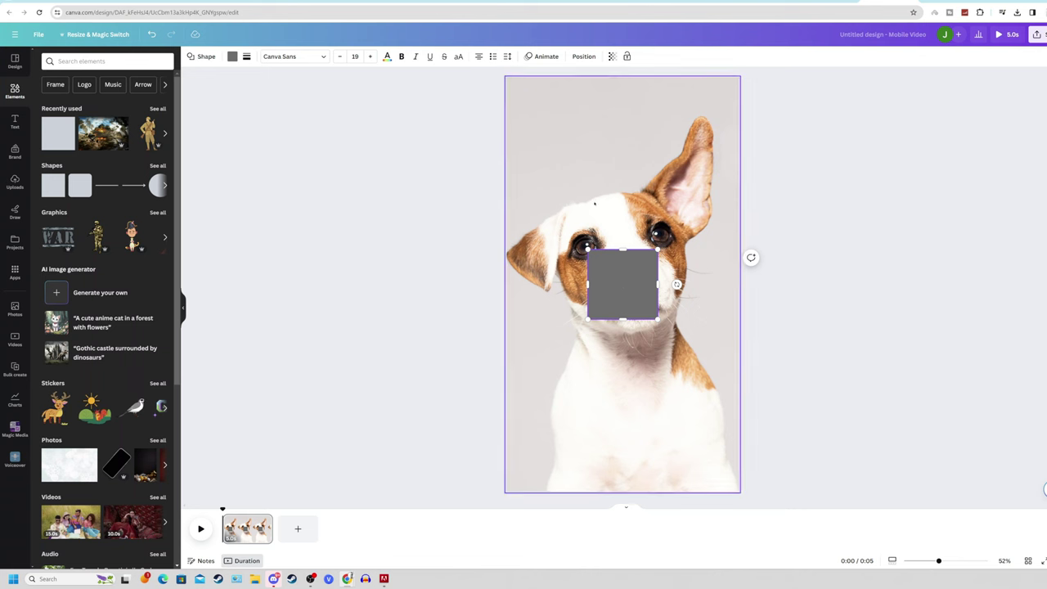
drag(610, 281, 540, 119)
drag(588, 157, 725, 482)
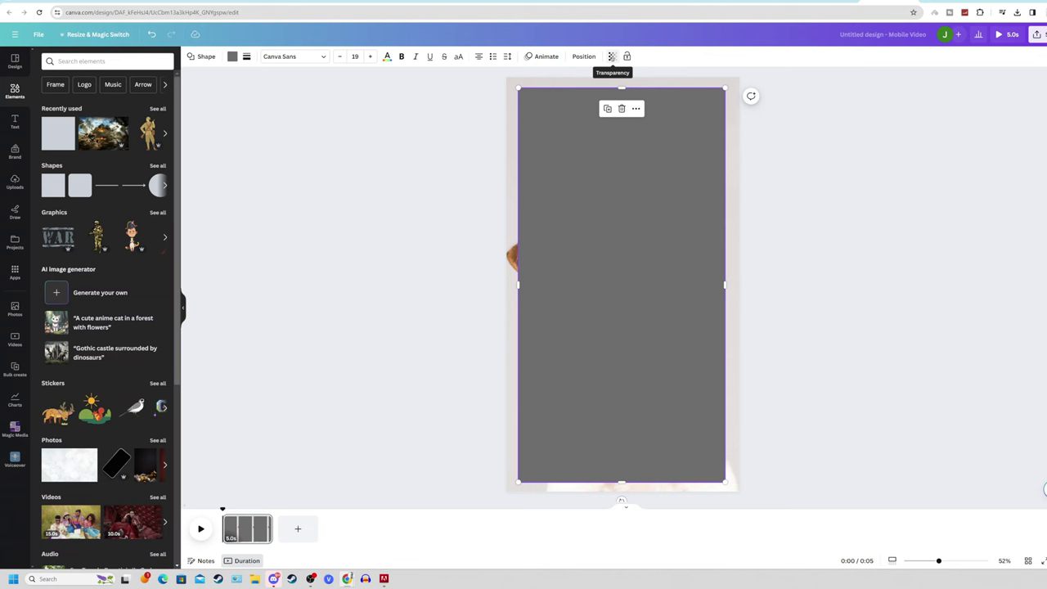
- Set the rectangle's transparency to 50 and its fill colour to black
click(611, 57)
drag(610, 90, 572, 90)
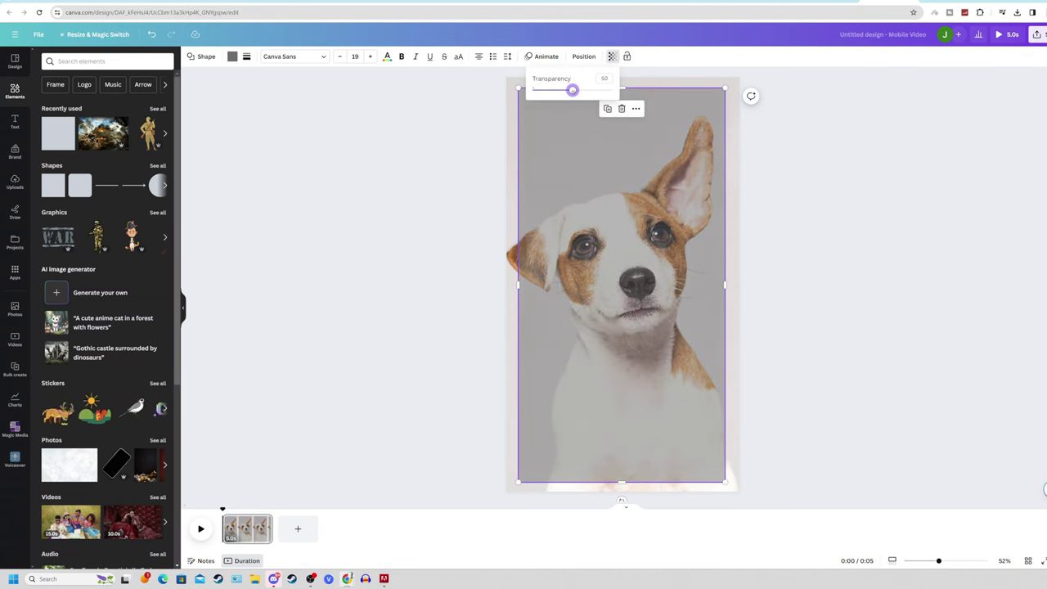
click(232, 57)
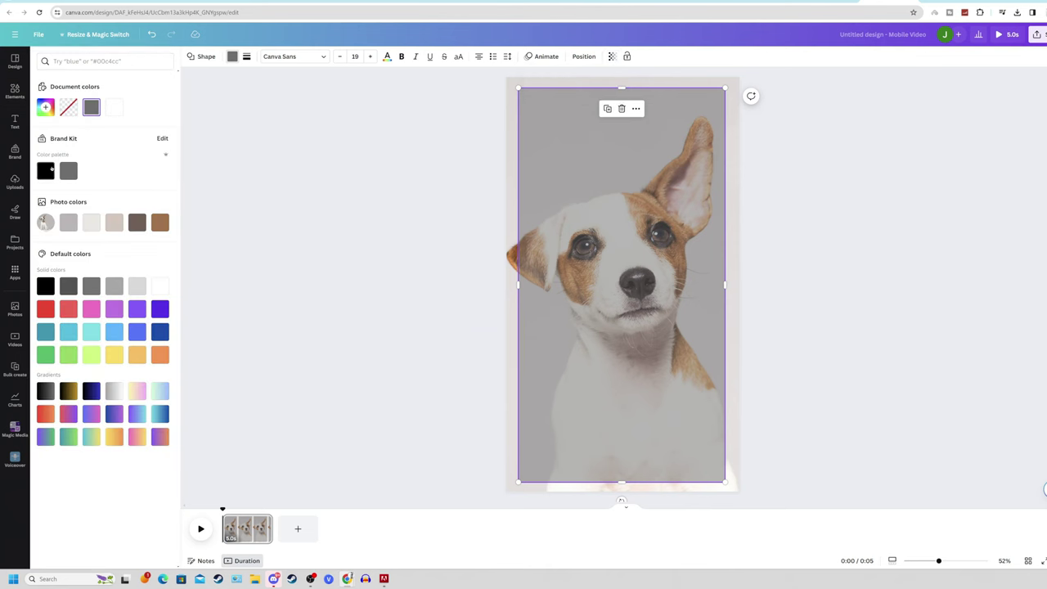
click(48, 170)
- Add a heading text box, colour its text white, and move it to the top of the dark rectangle
key(t)
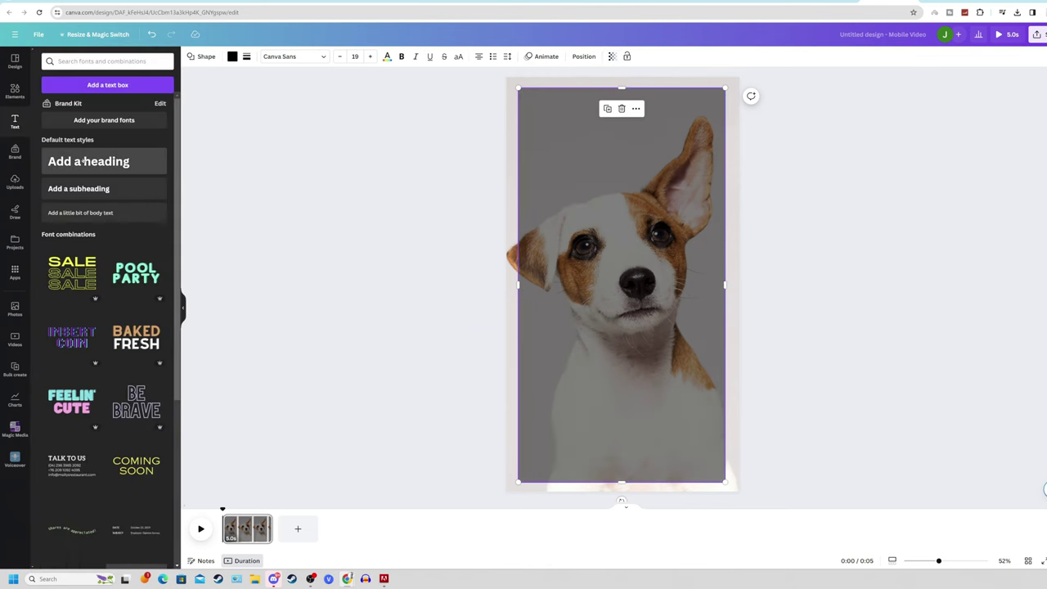
click(623, 292)
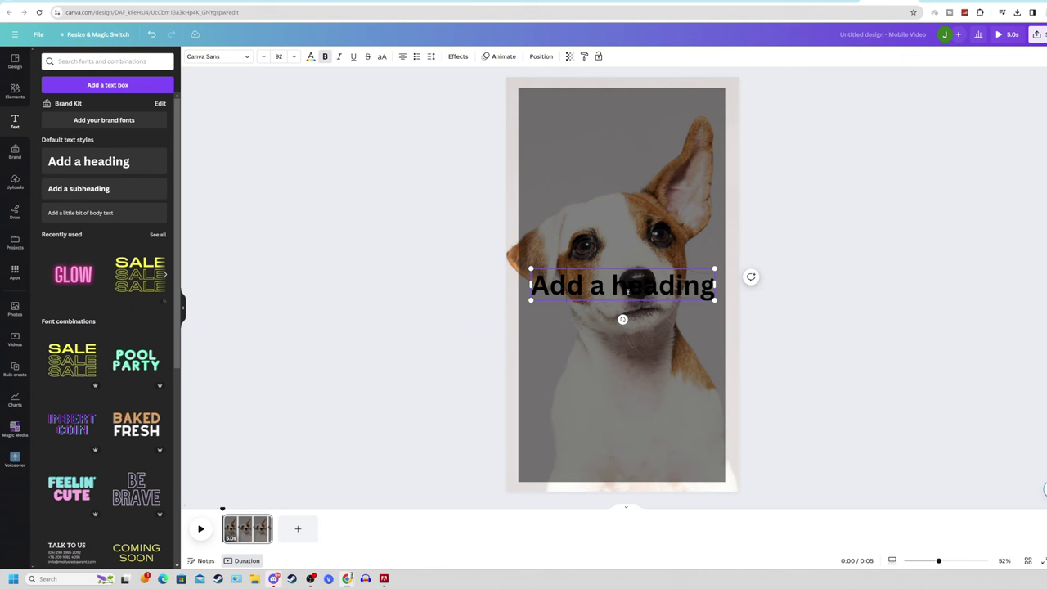
key(ctrl+a)
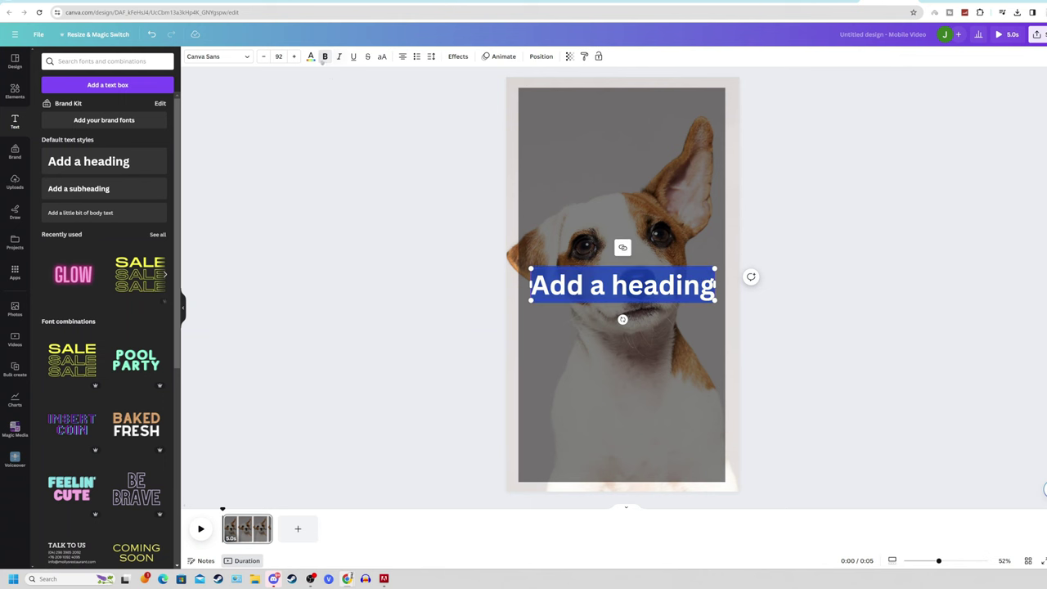
click(310, 56)
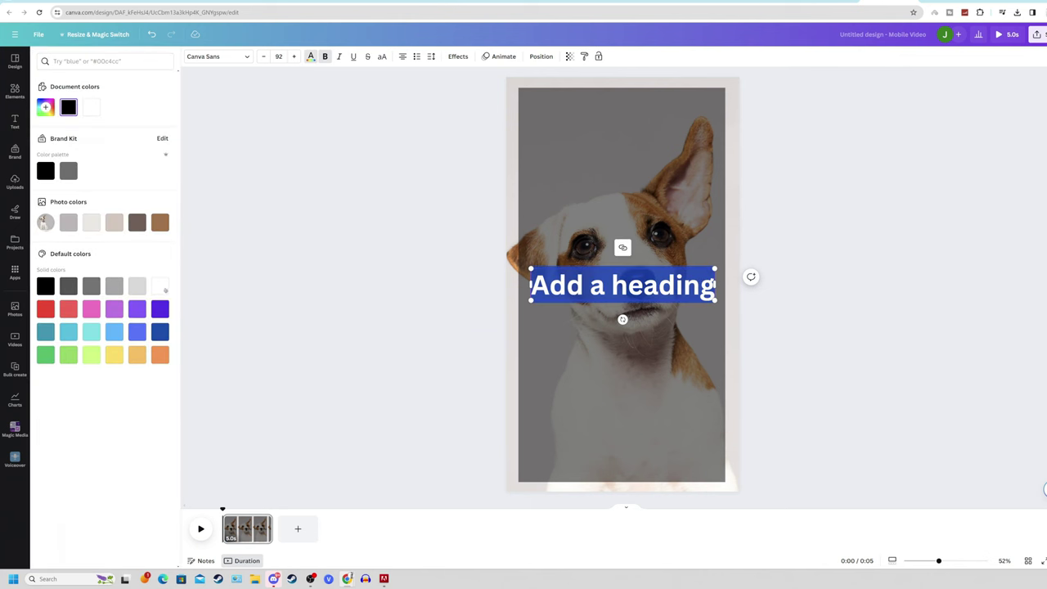
click(467, 269)
drag(572, 286, 573, 112)
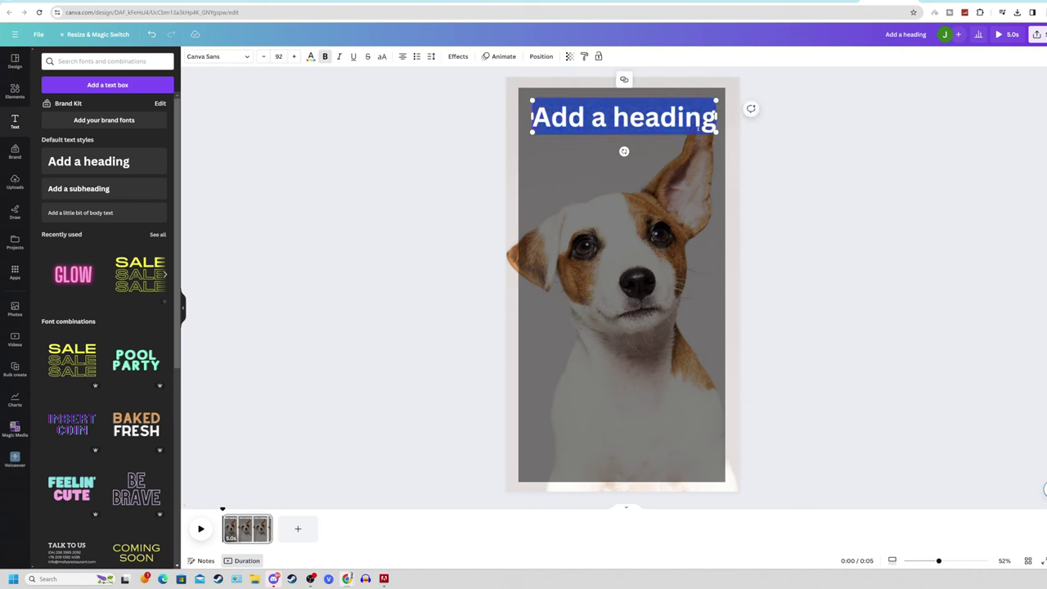
- Add a second heading across the middle of the dark rectangle, slightly shrunk, and a line of body text near the rectangle's lower edge
key(Escape)
key(ctrl+v)
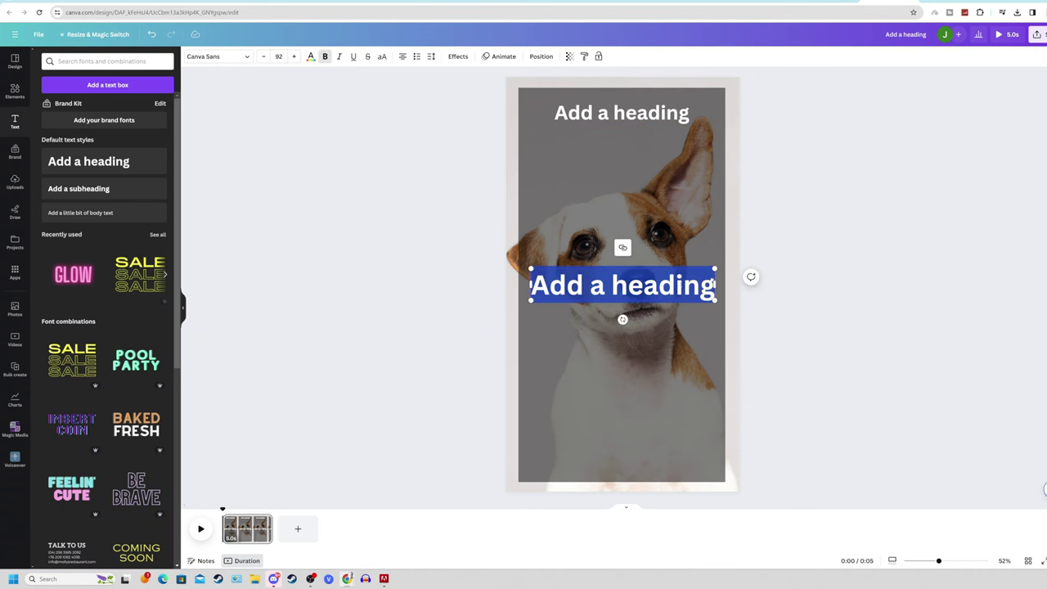
click(704, 285)
drag(716, 271, 692, 276)
click(799, 273)
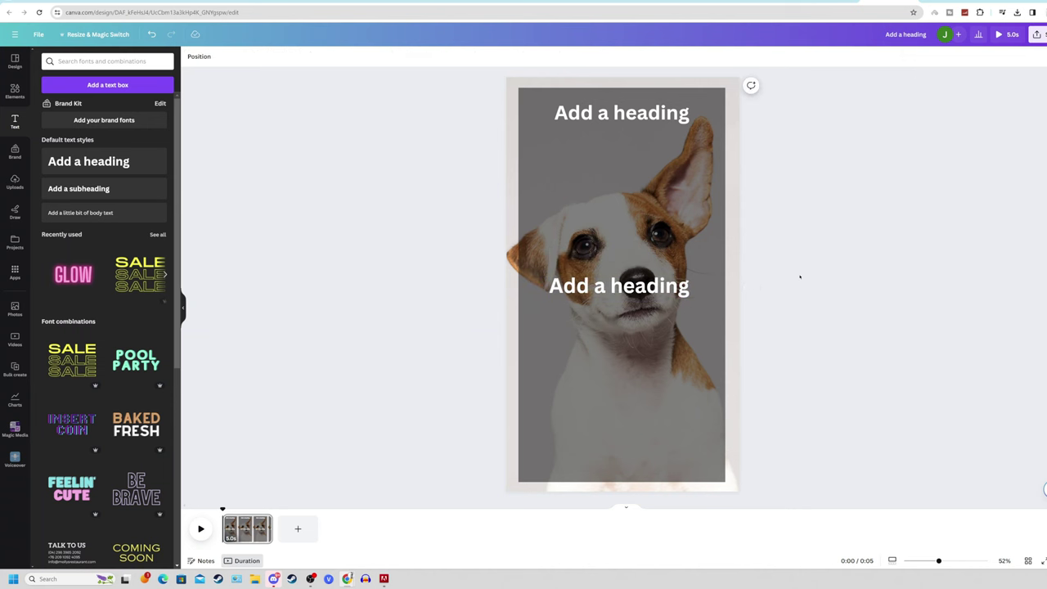
click(82, 212)
drag(619, 287, 619, 462)
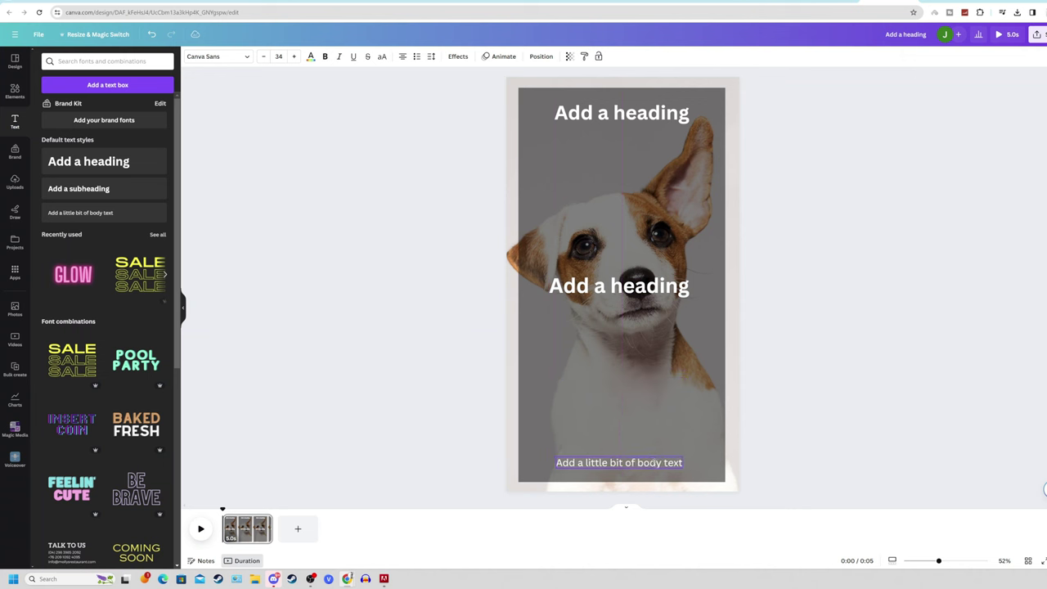
- Start a Bulk create with manually entered data and clear the sample names and emails from the data table
click(14, 272)
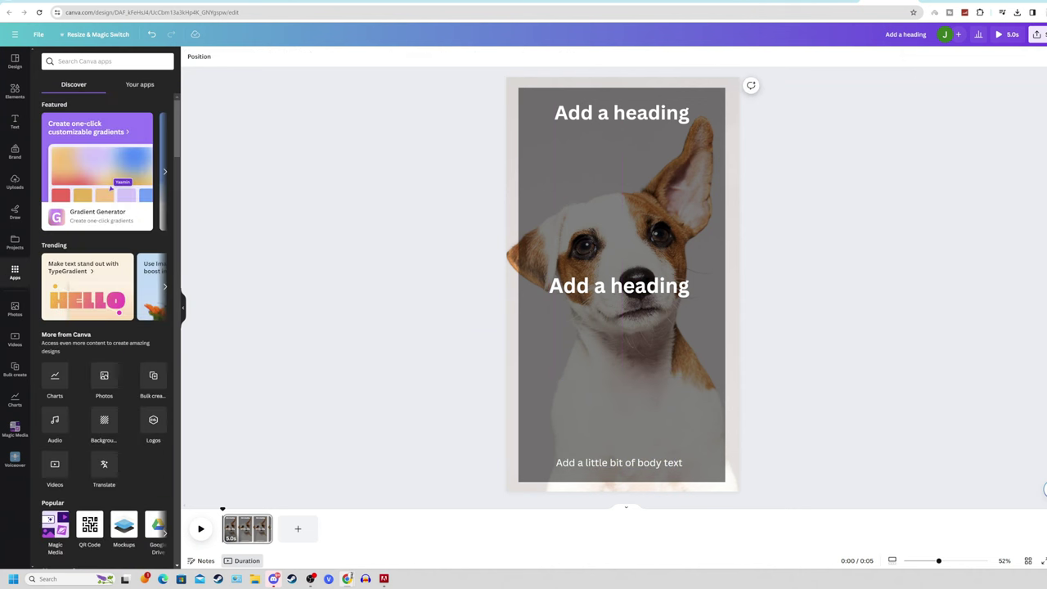
click(153, 379)
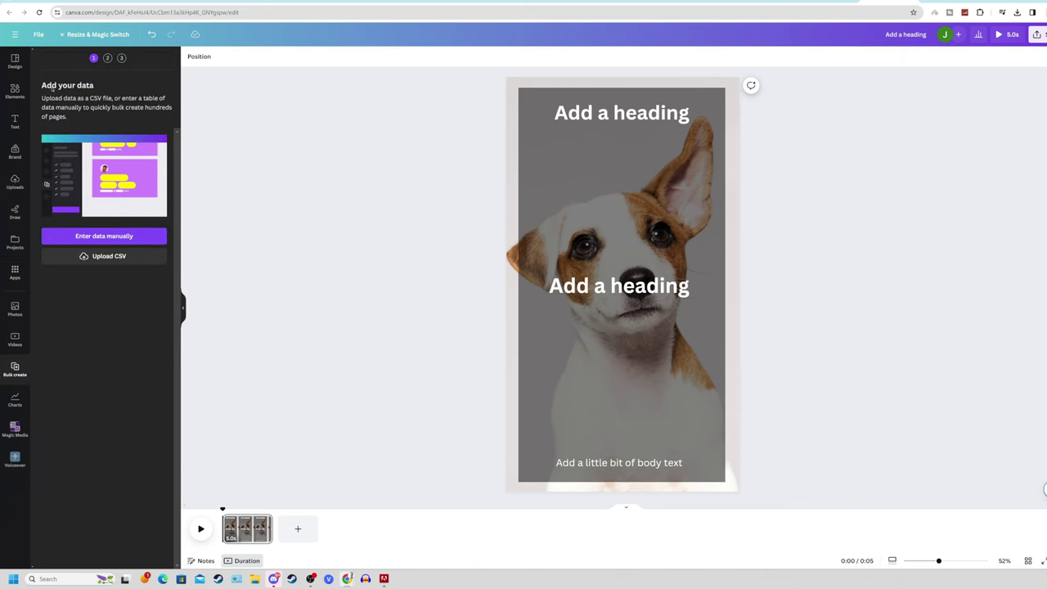
click(108, 235)
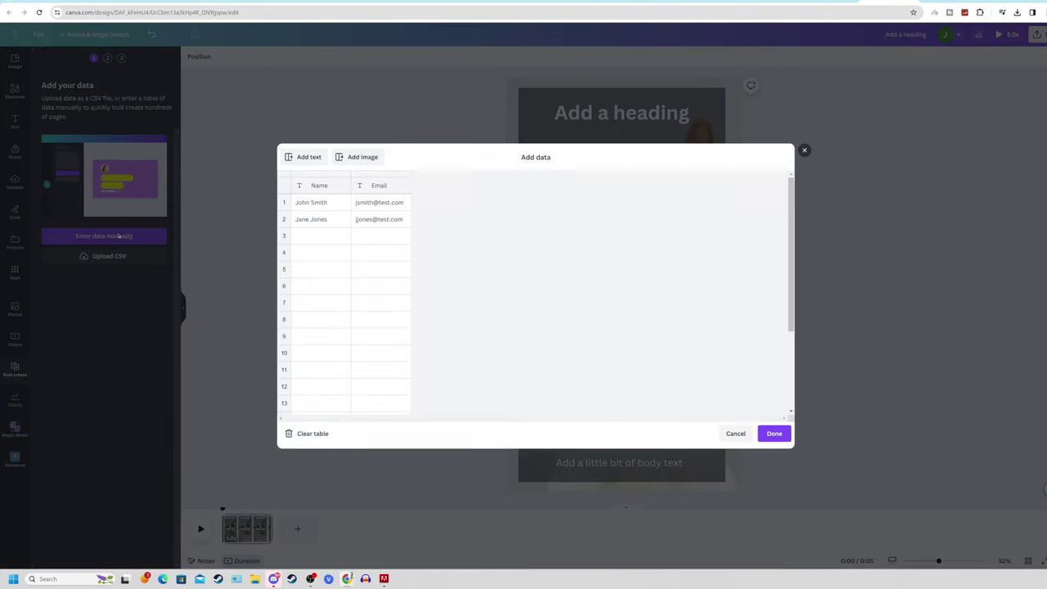
click(109, 236)
click(108, 236)
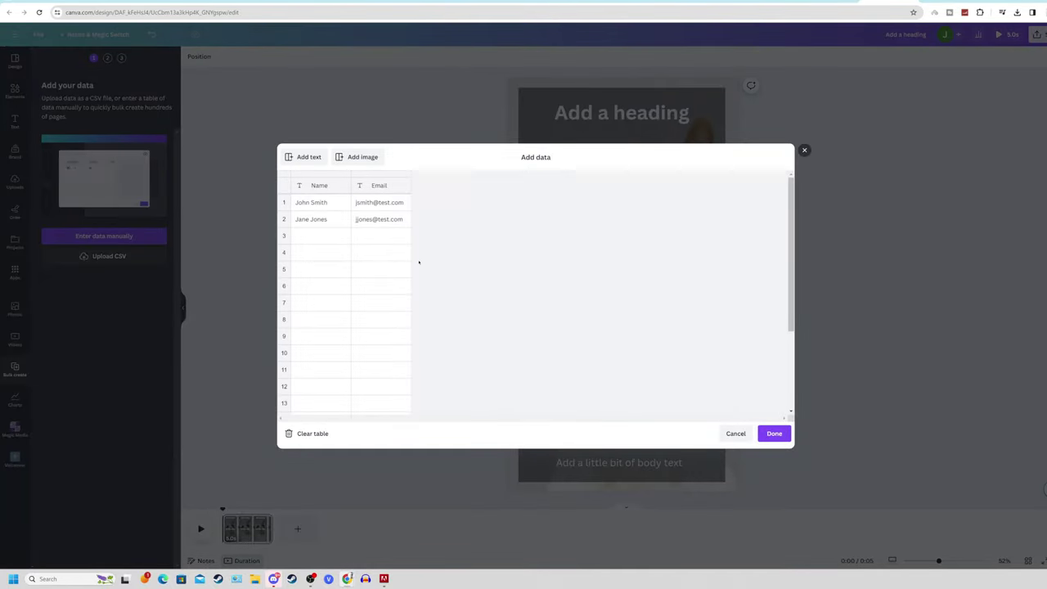
click(313, 433)
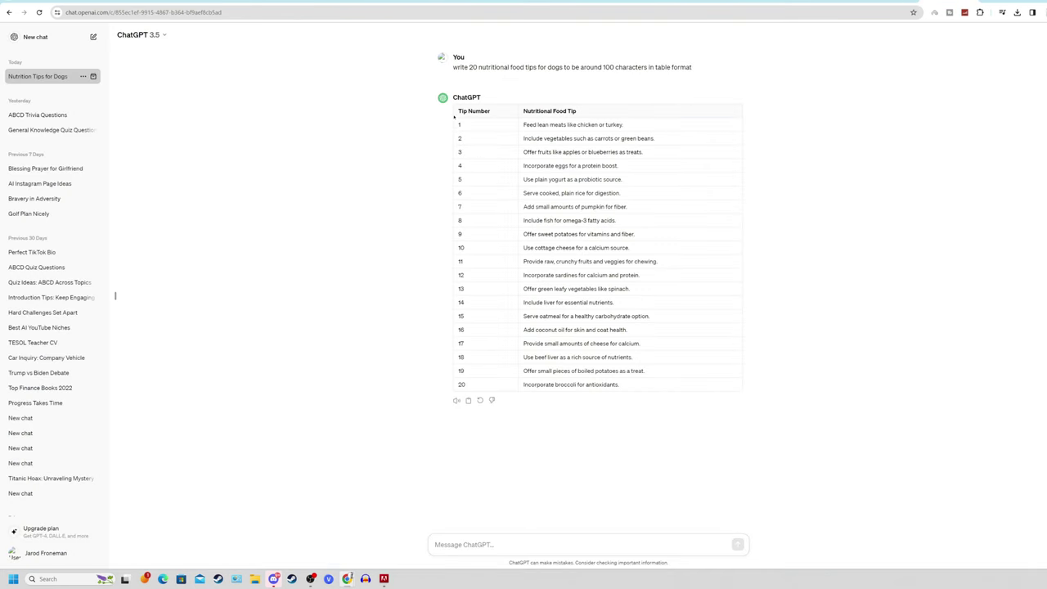
- Switch to the ChatGPT conversation and copy the whole table of 20 nutritional food tips for dogs, including its header row
drag(454, 117, 671, 382)
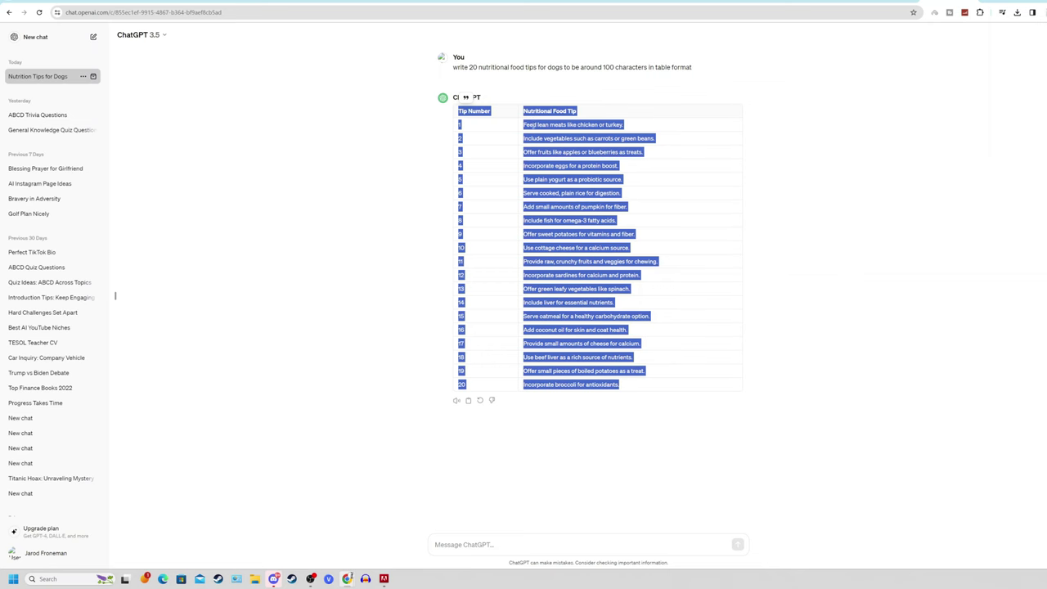
right_click(535, 126)
click(550, 132)
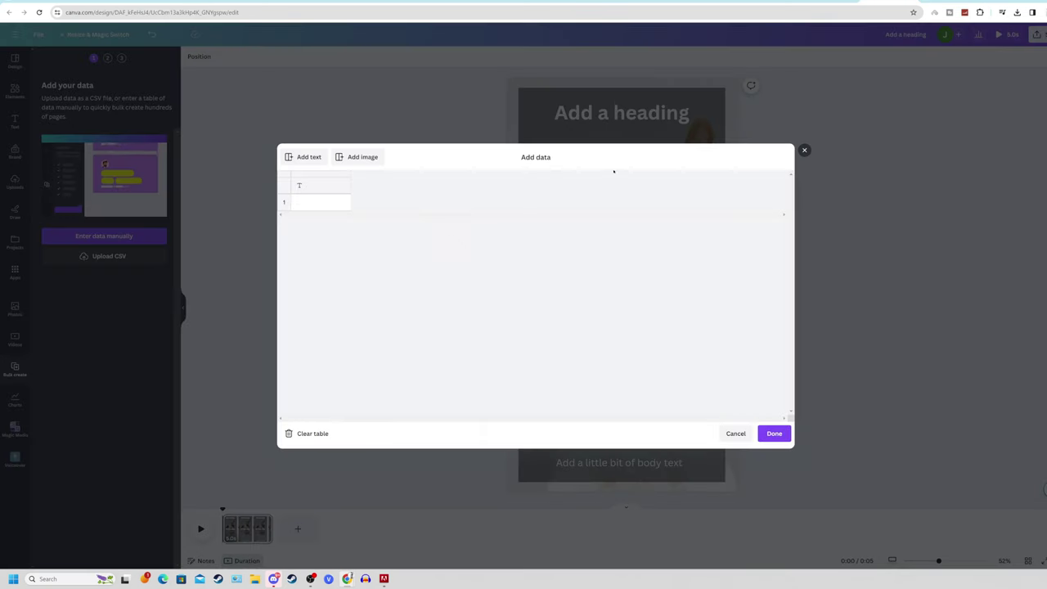
- Return to Canva and paste the copied tips into the bulk data table from the first column's header, then check the rows
click(302, 201)
click(307, 187)
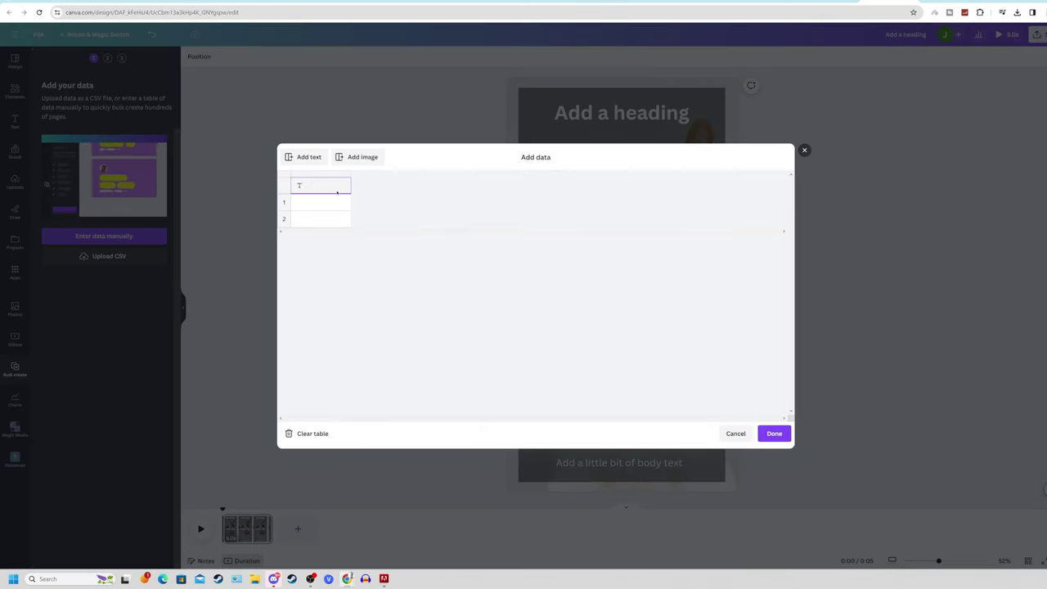
click(299, 184)
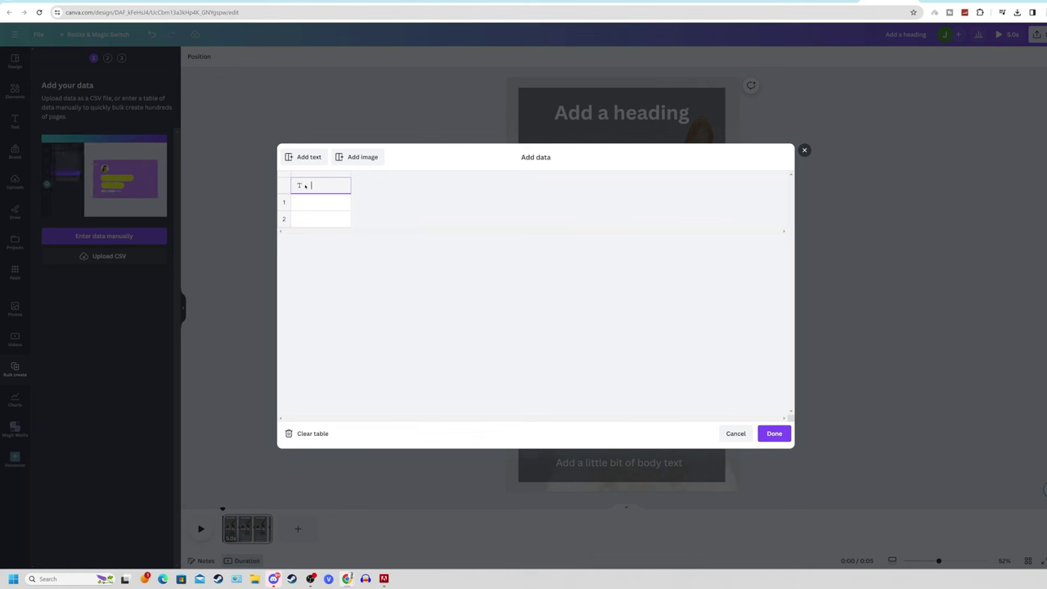
key(ctrl+v)
scroll(391, 327, down, 3)
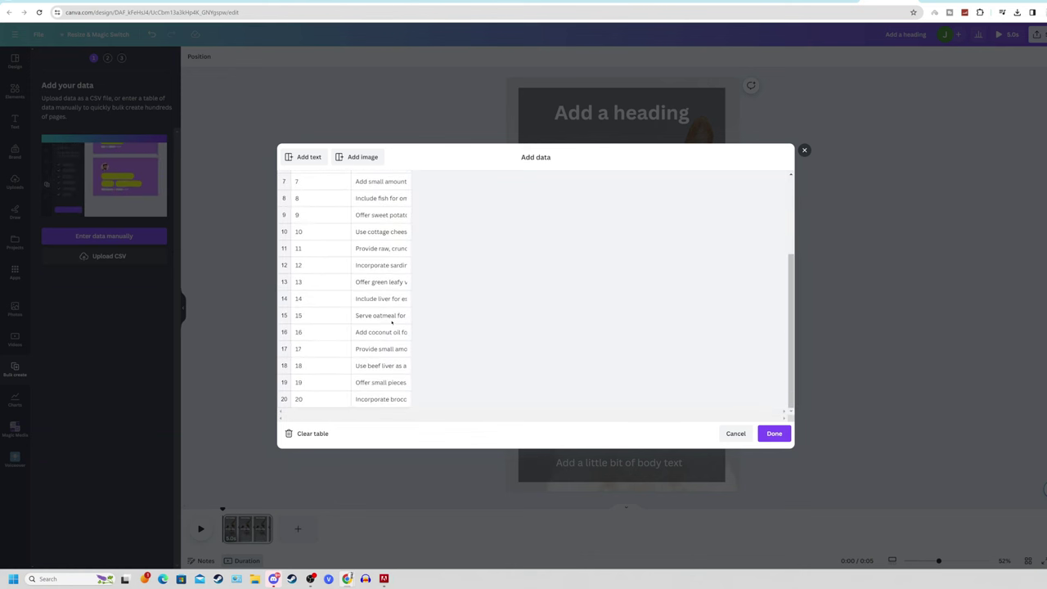
scroll(391, 370, up, 3)
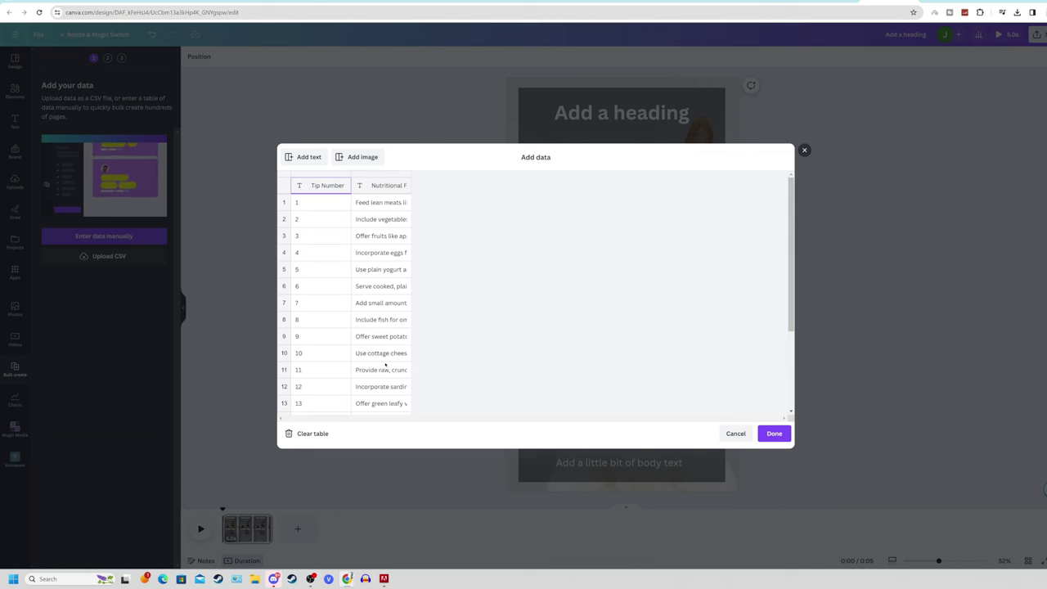